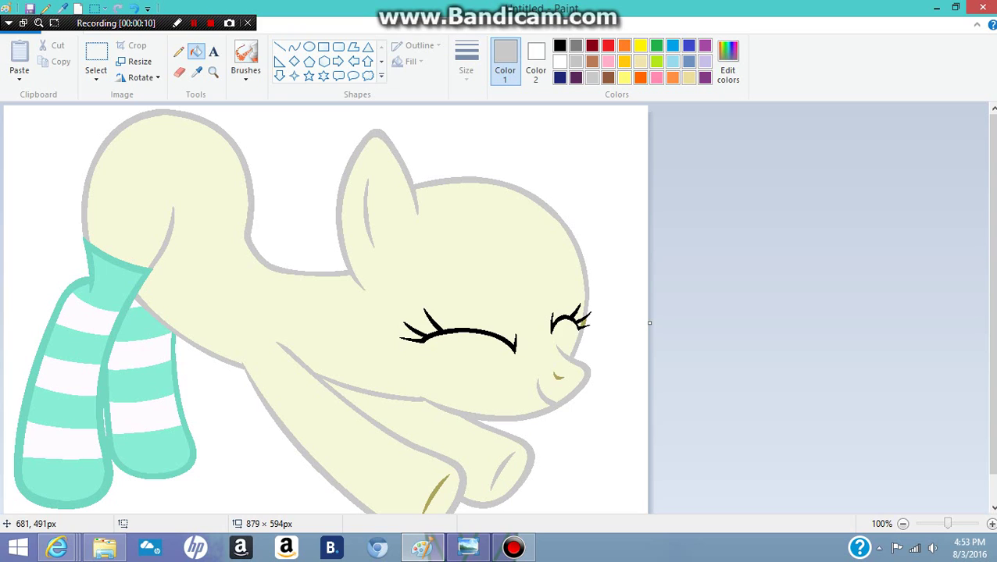
- Undo the last two edits and fill the pony's cream body and far foreleg with white
key(ctrl+z)
key(ctrl+z)
click(559, 62)
click(349, 236)
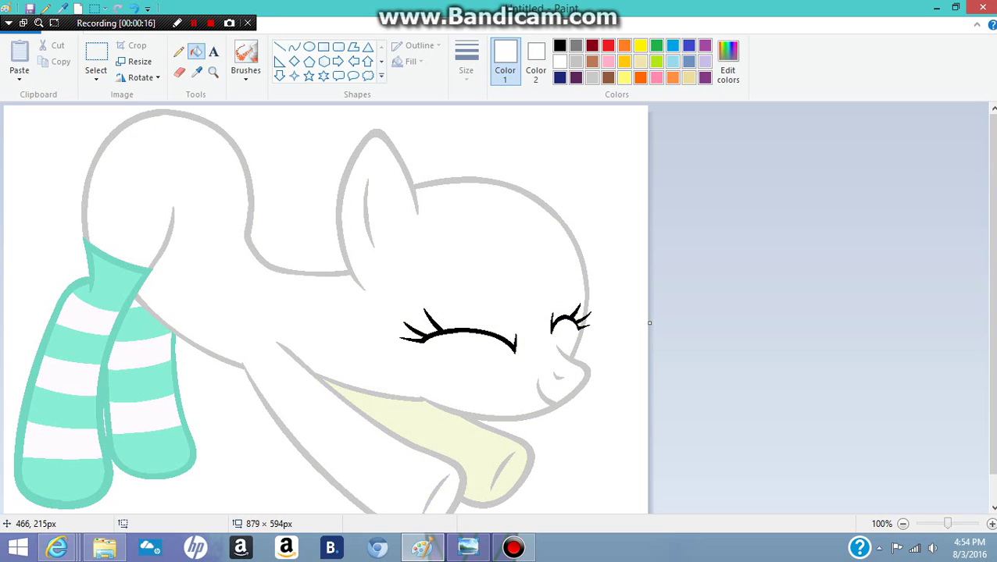
click(365, 435)
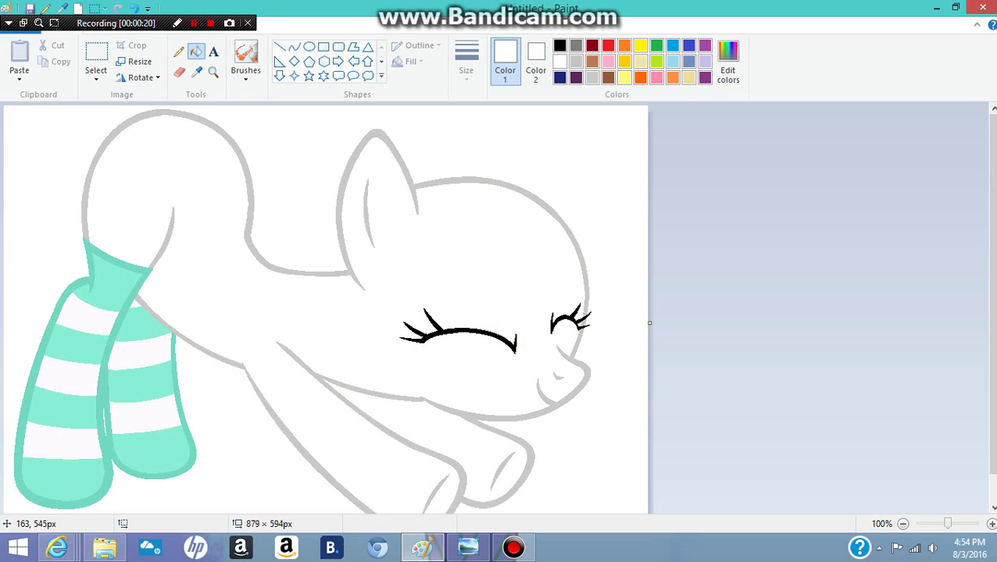
- View the multicoloured Celestia Filly reference image in the browser's image search and return to Paint
mouse_move(57, 548)
mouse_move(413, 468)
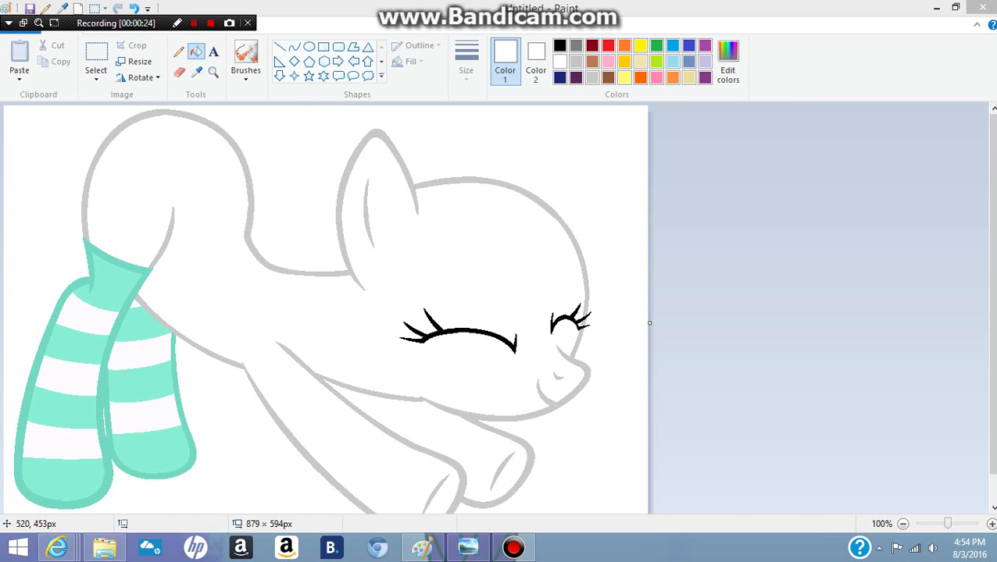
key(alt+Tab)
key(ctrl+shift+Tab)
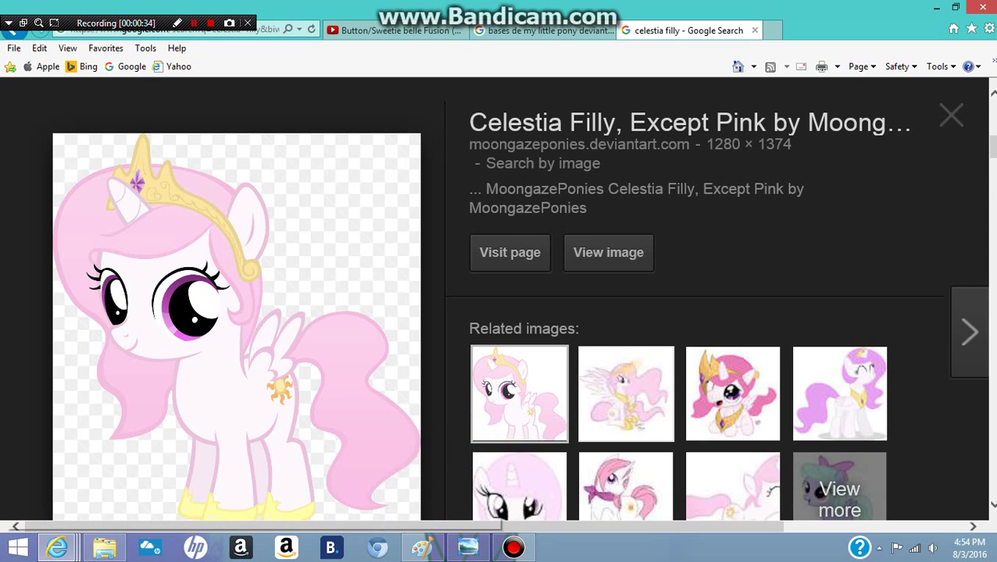
key(Right)
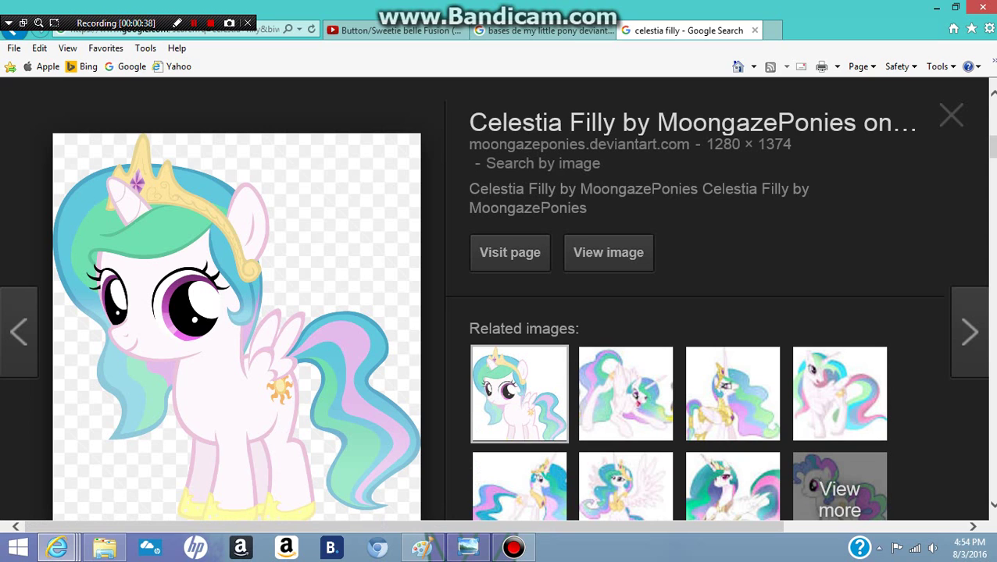
mouse_move(468, 549)
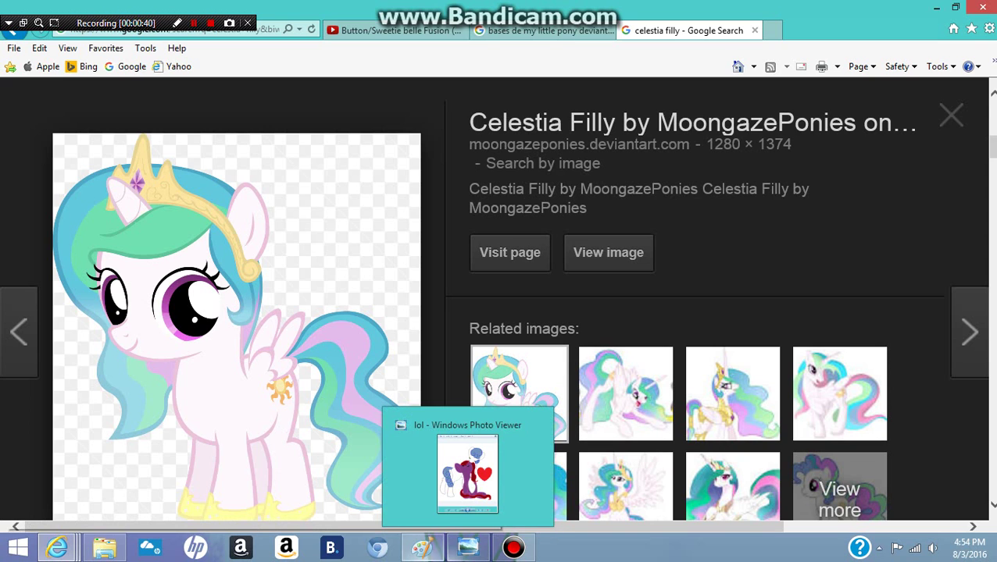
click(422, 548)
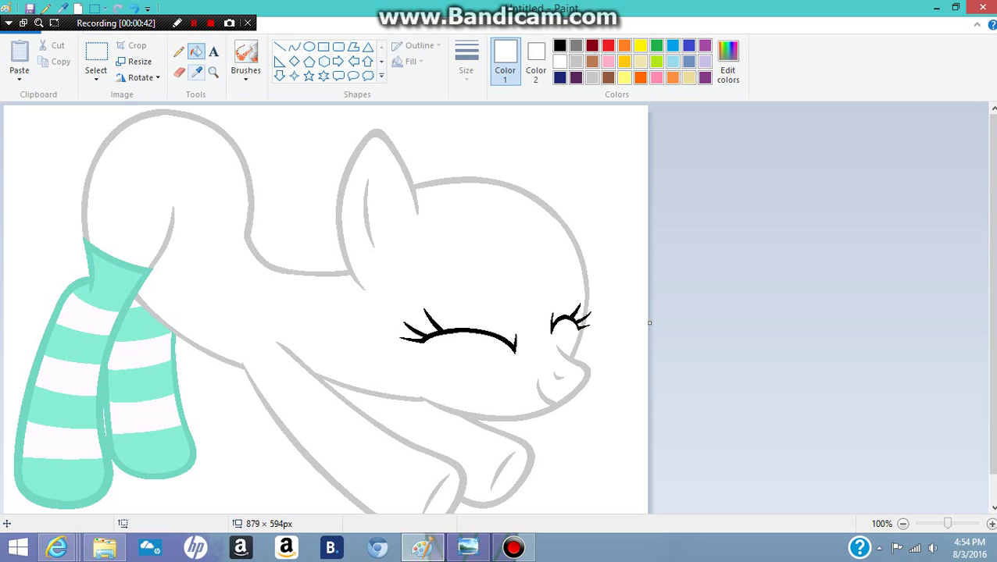
- Mix a teal with RGB 0, 168, 168 and fill the outline of both socks with it
click(656, 45)
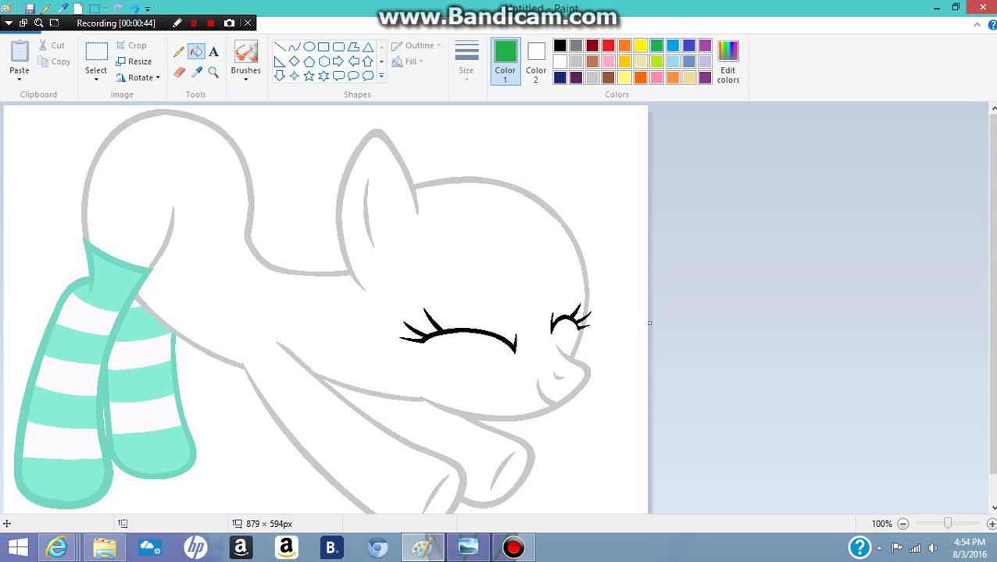
click(727, 63)
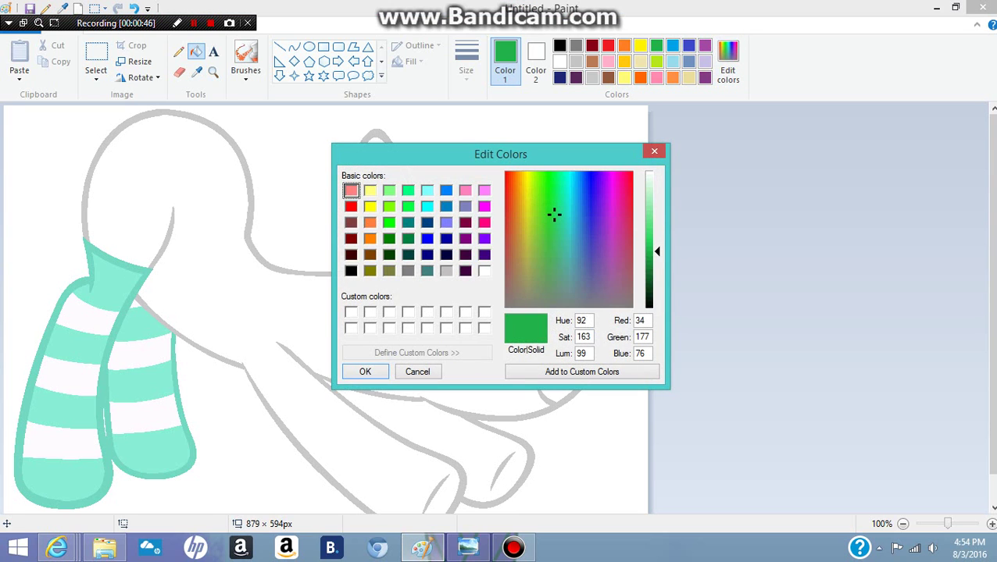
click(427, 206)
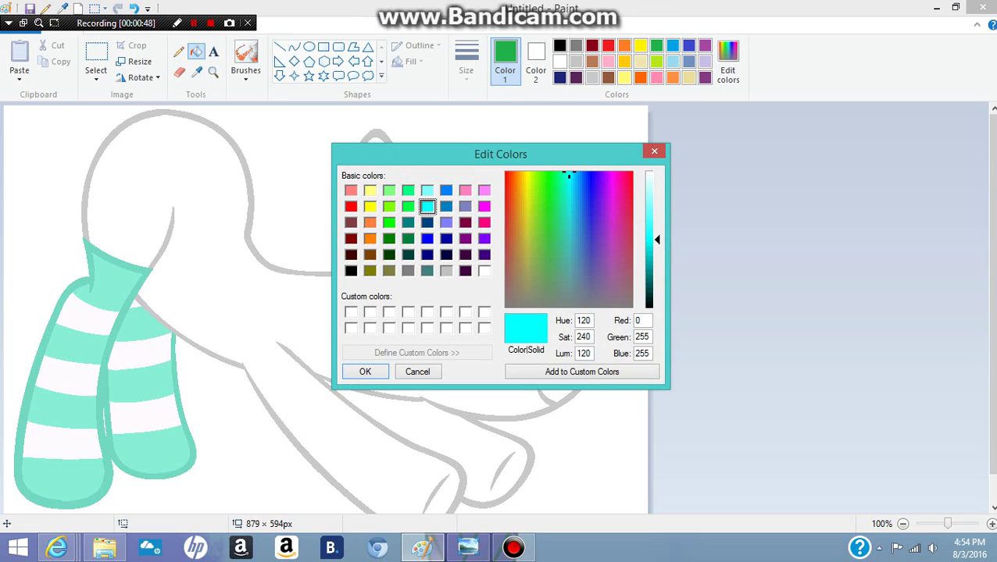
click(408, 223)
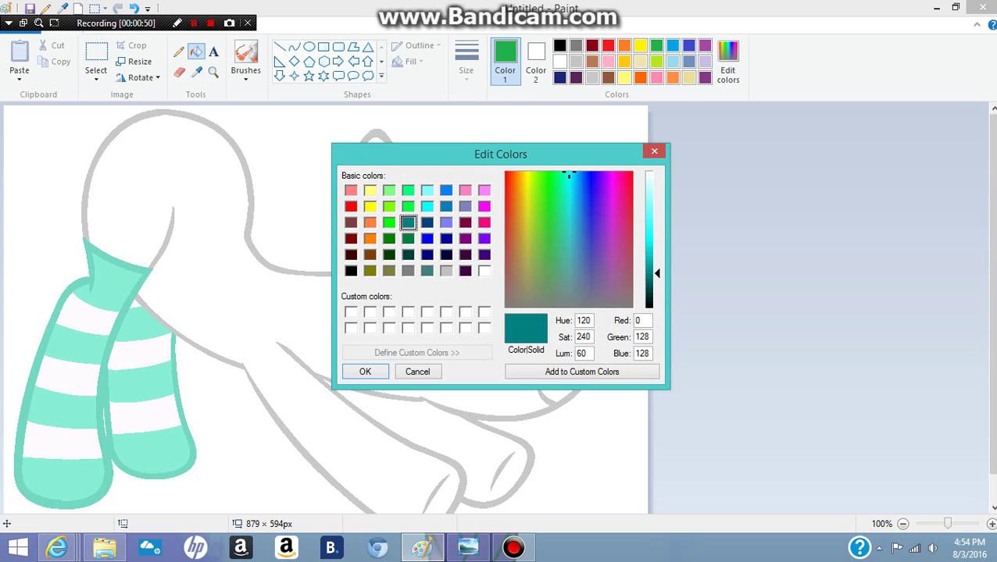
drag(656, 273, 656, 263)
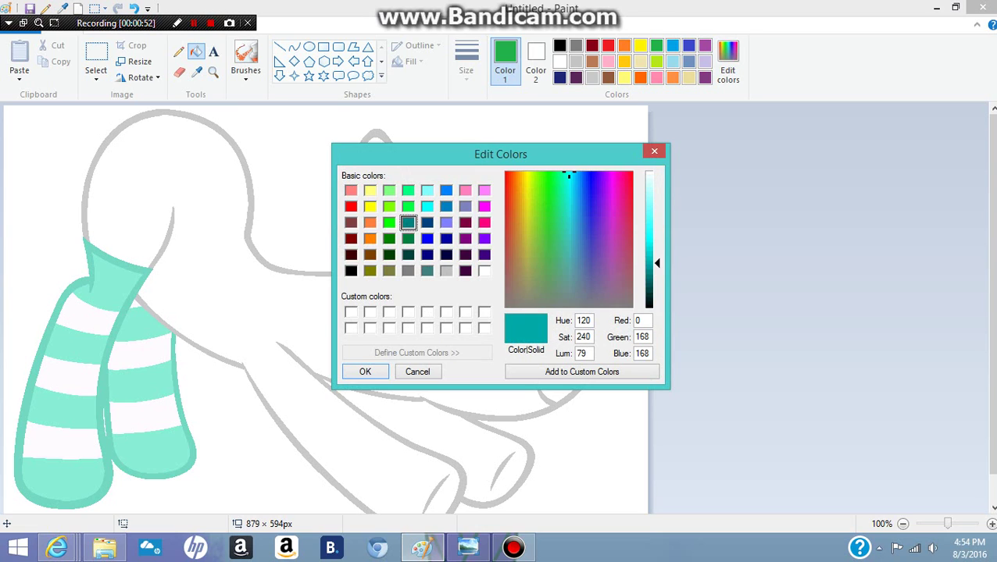
click(365, 372)
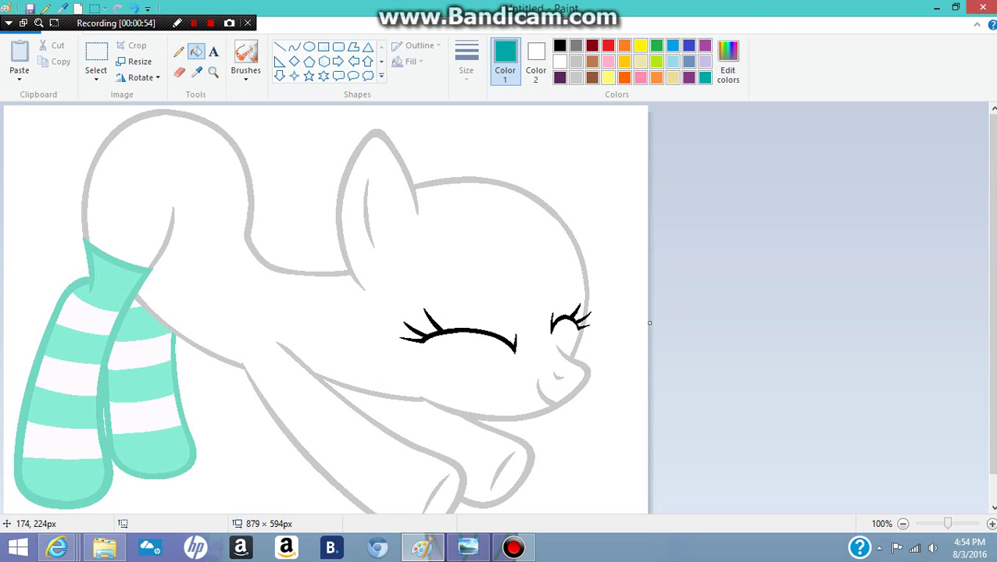
click(134, 279)
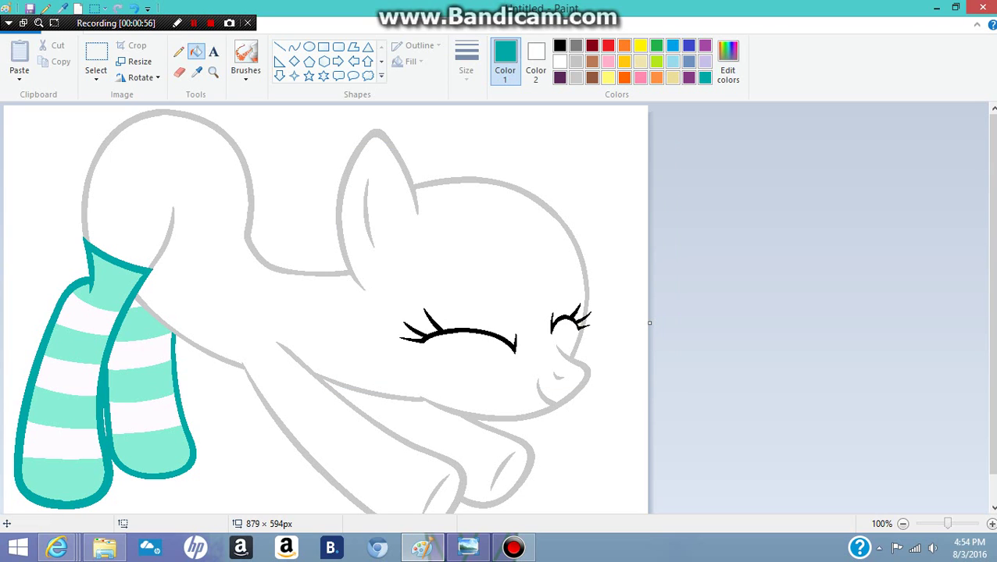
- Fill the mint cuff, stripes and toe of the near sock with pink, leaving its white stripes as they are
click(640, 62)
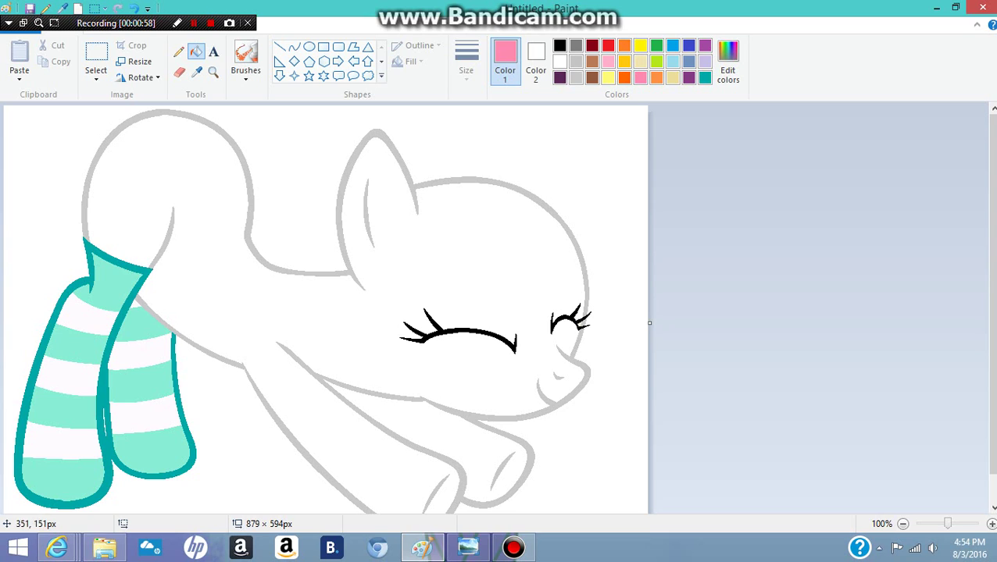
click(97, 277)
click(97, 347)
click(82, 438)
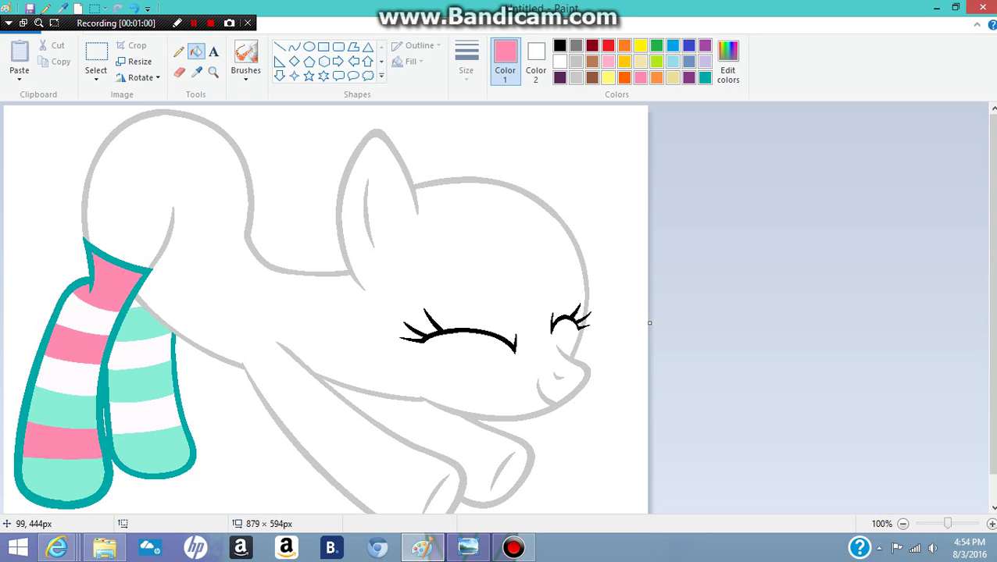
key(ctrl+z)
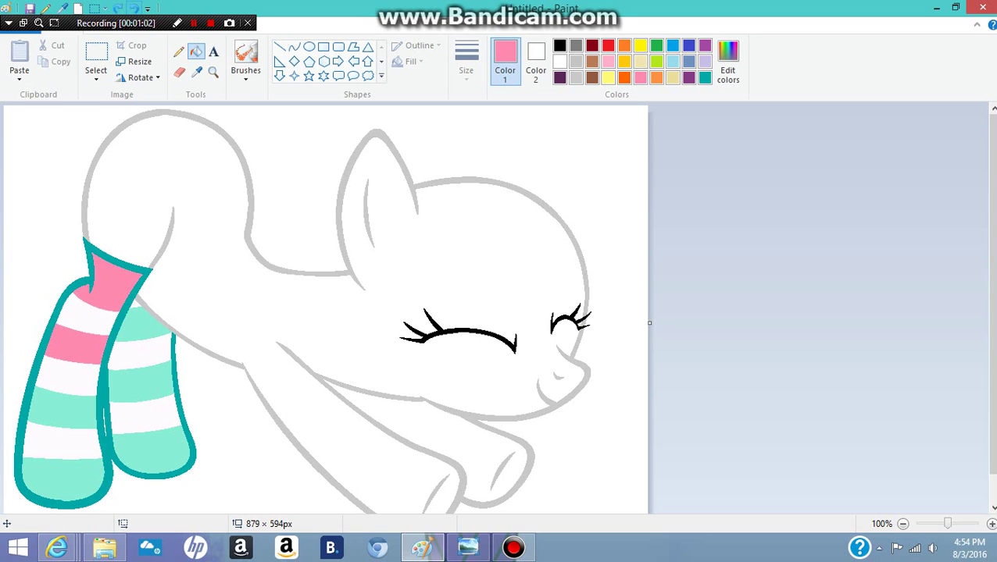
click(69, 412)
click(61, 474)
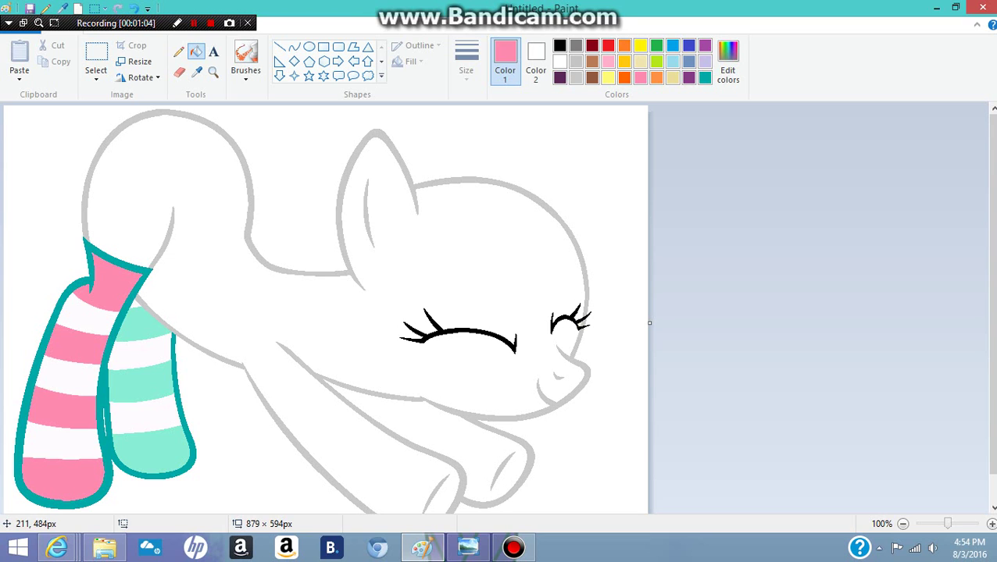
- Fill the three mint sections of the far sock with the same pink
click(168, 444)
click(149, 380)
click(142, 322)
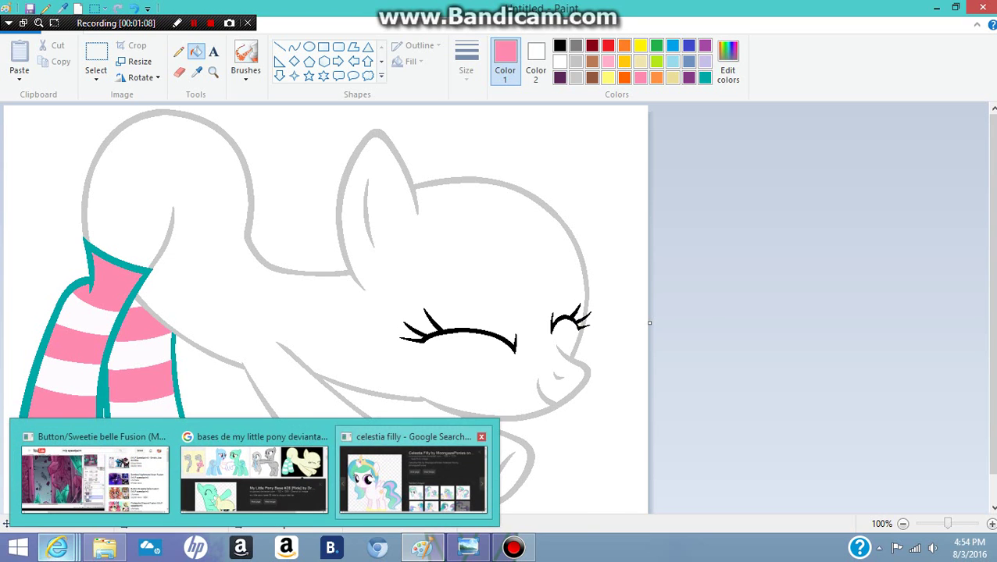
- Check the Celestia Filly reference colours in the browser again and return to the drawing in Paint
click(348, 437)
click(421, 547)
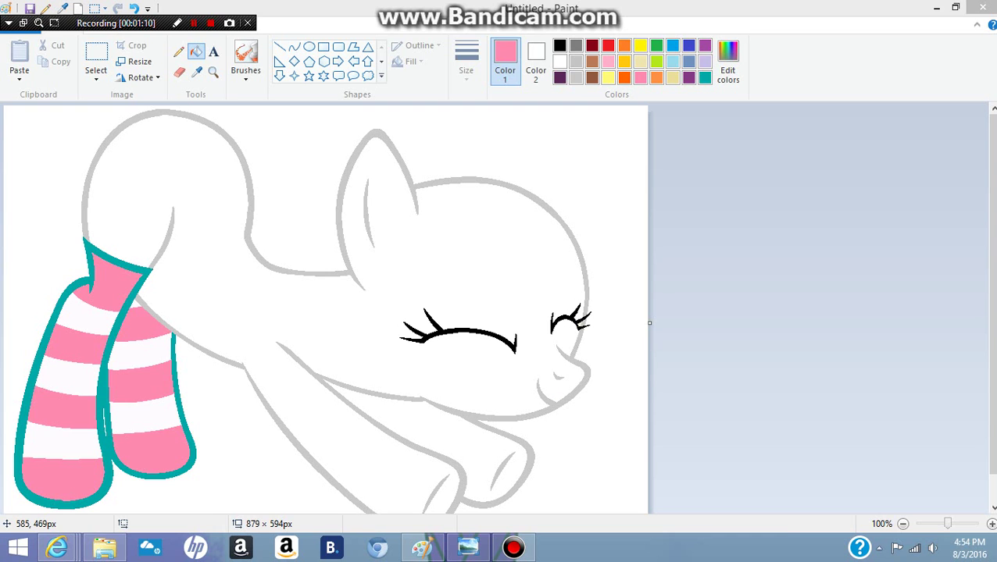
key(alt+Tab)
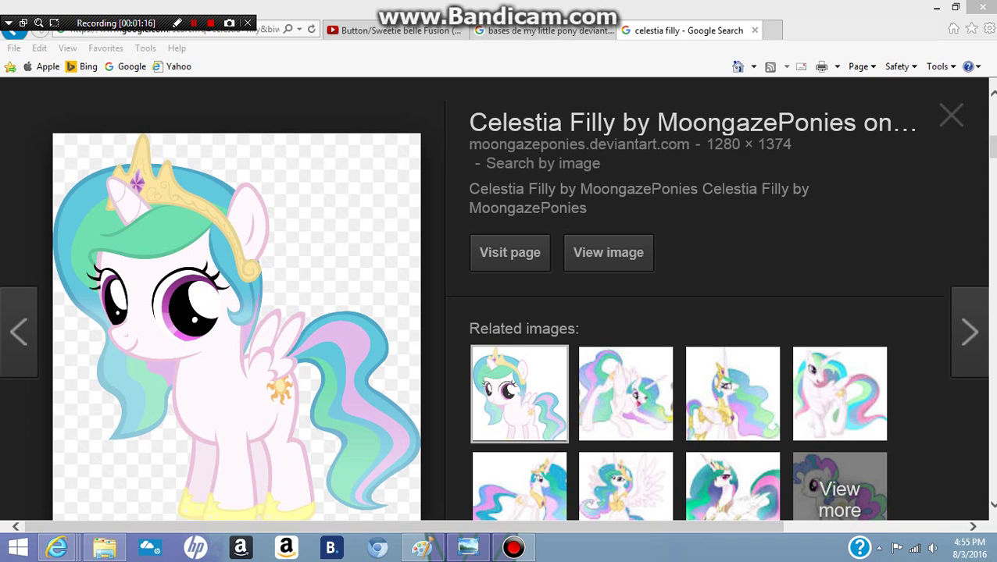
click(422, 549)
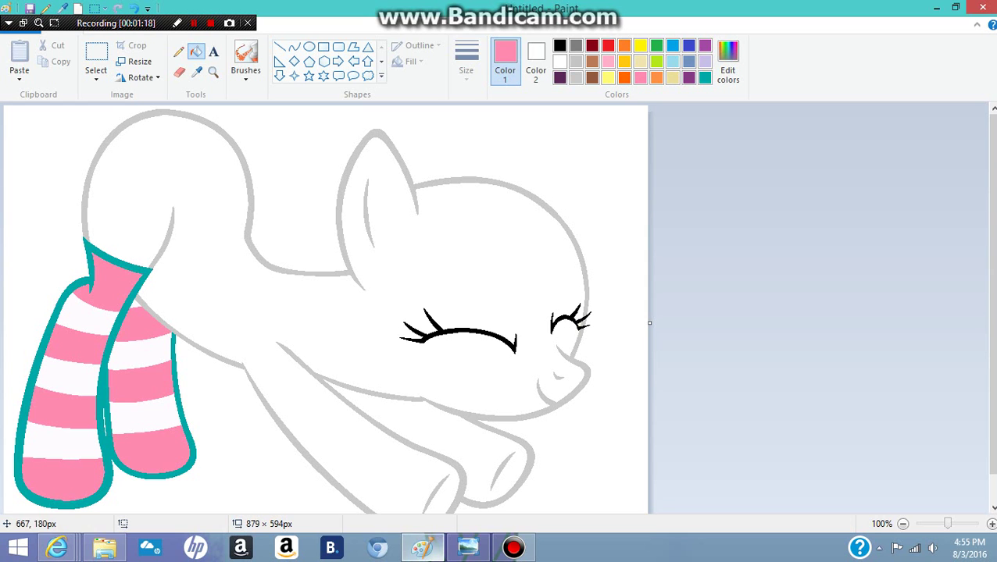
- Mix a bright blue with RGB 9, 181, 255 and fill the near sock's three white stripes with it
click(673, 46)
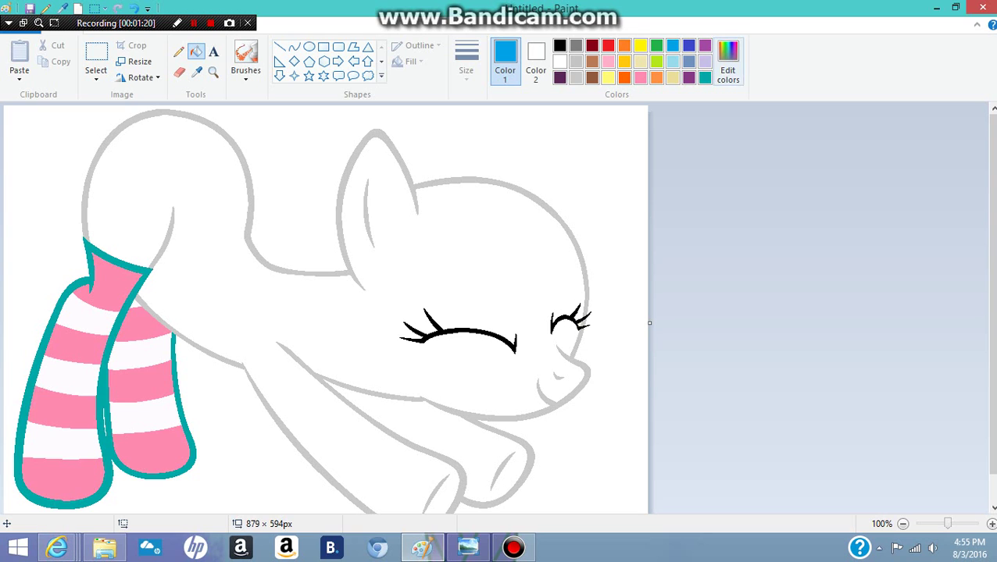
click(728, 62)
drag(657, 246, 656, 237)
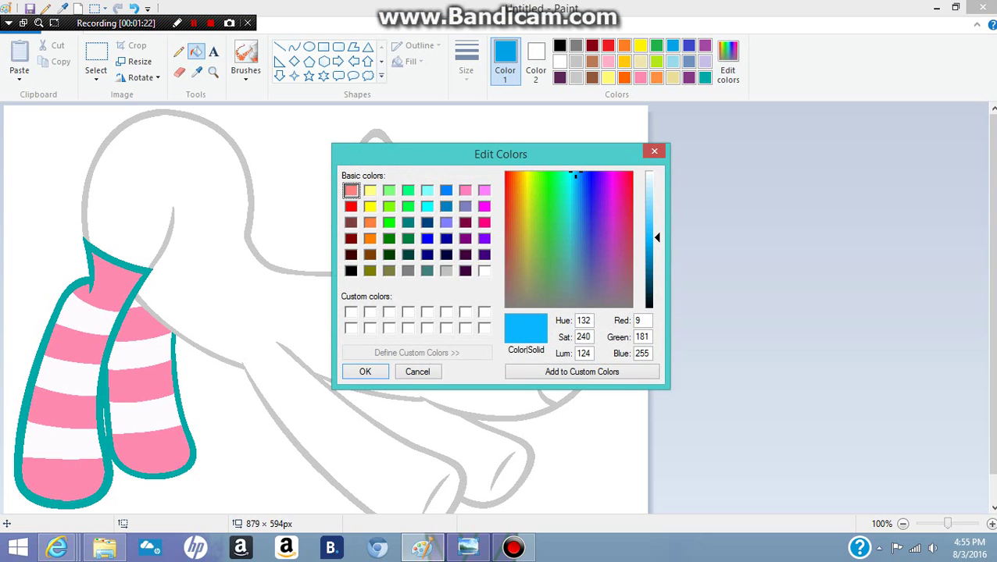
click(365, 372)
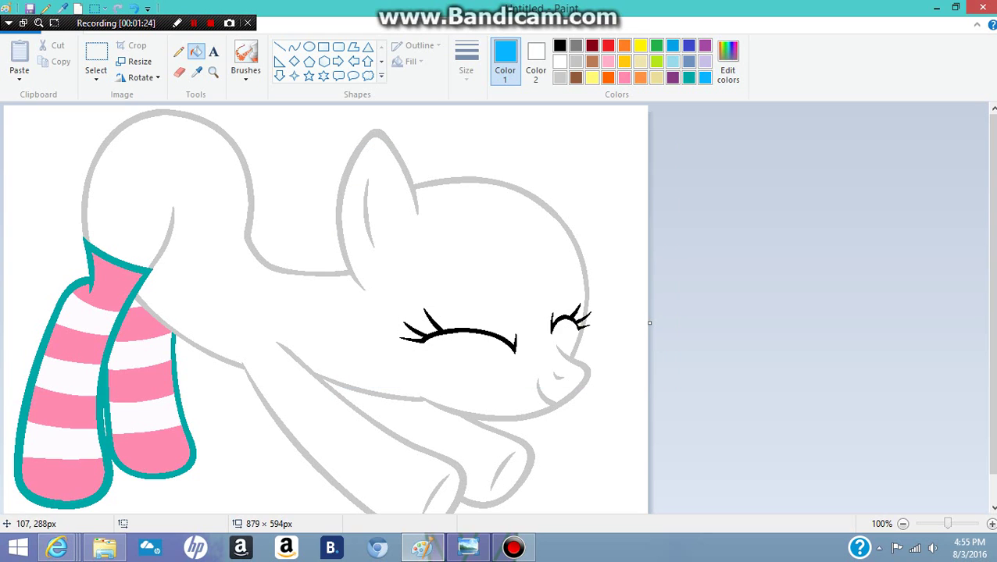
click(83, 314)
click(70, 375)
click(62, 439)
- Fill the far sock's two white stripes and the small gap at its upper edge with the same blue, keeping its toe pink
click(153, 449)
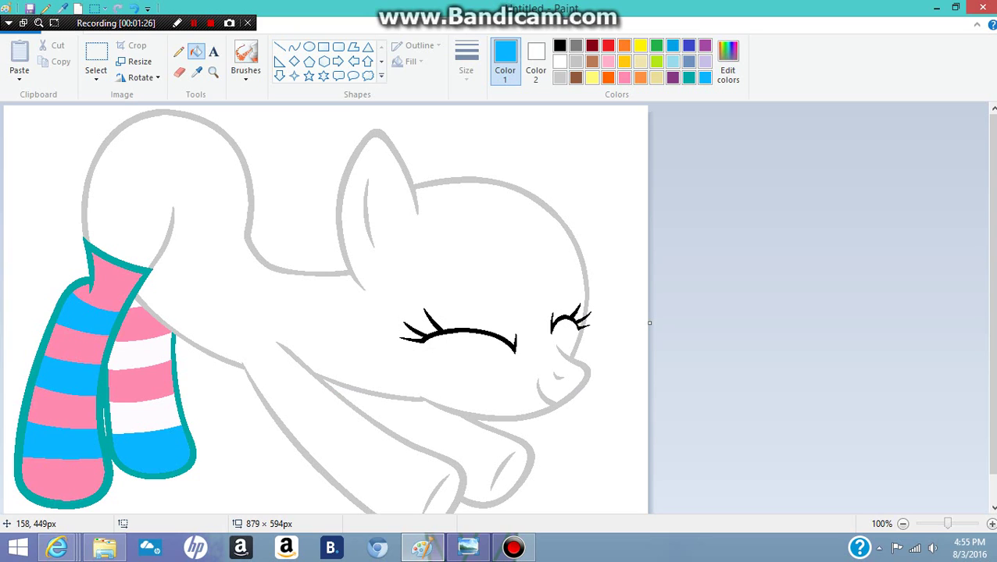
key(ctrl+z)
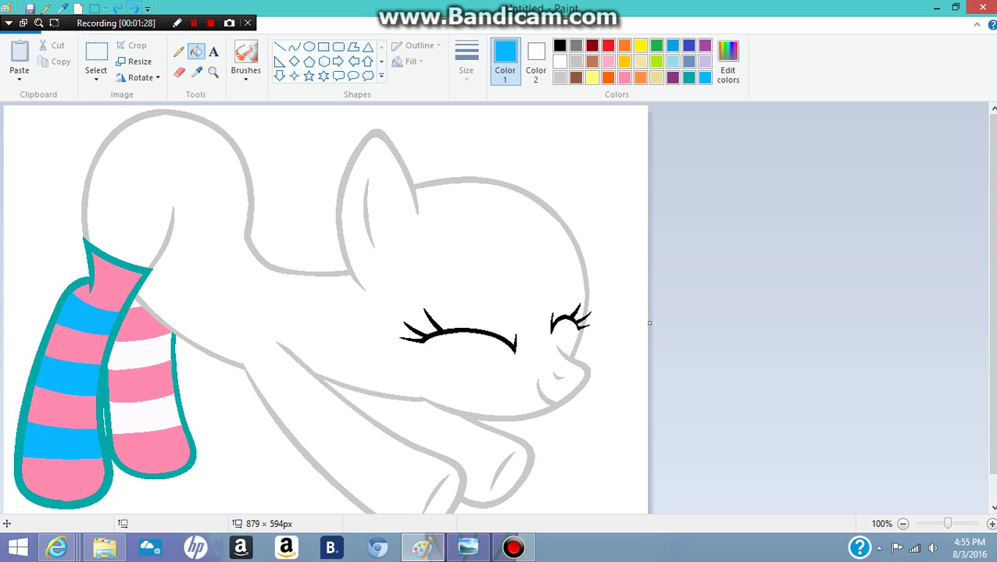
click(144, 418)
click(141, 356)
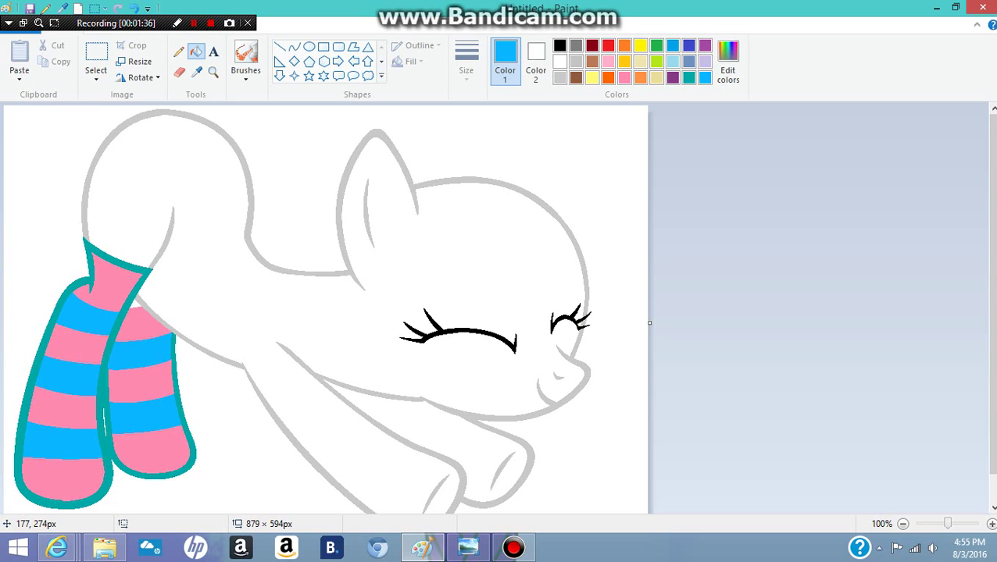
click(134, 304)
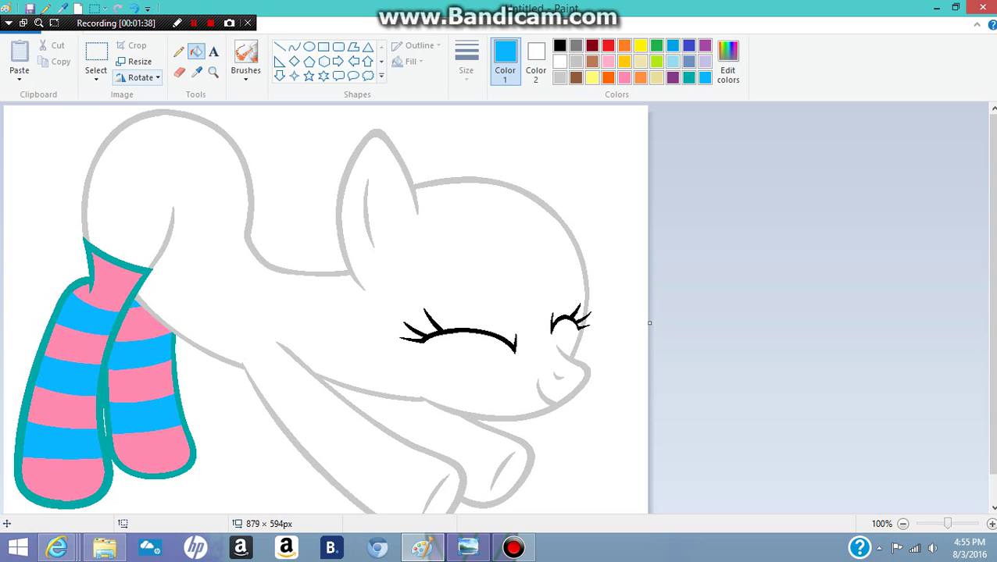
- Sketch the mane outline with the Pencil in light pink: a forelock over the forehead past the muzzle, and a lock from the ear to the jaw
right_click(179, 55)
click(179, 52)
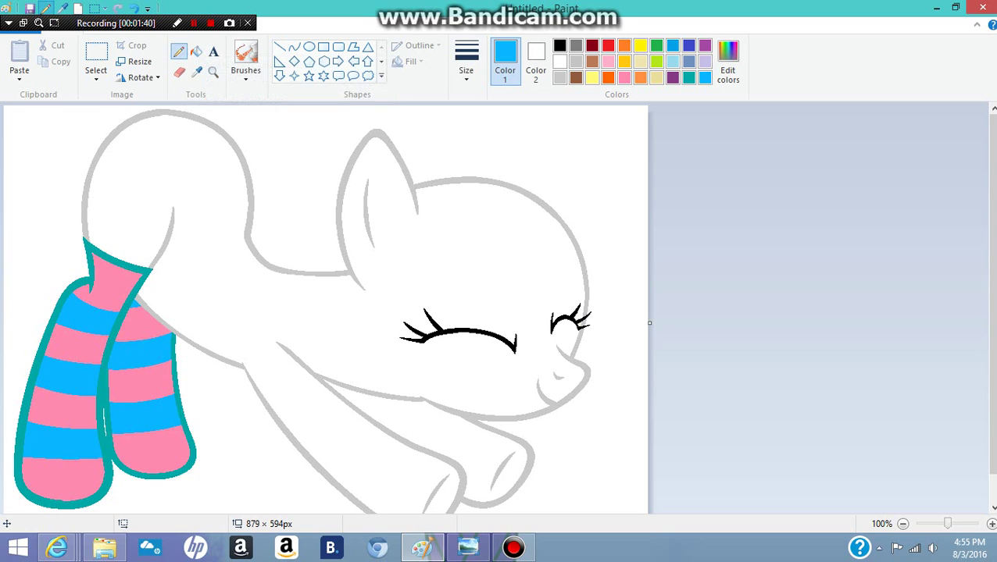
click(607, 61)
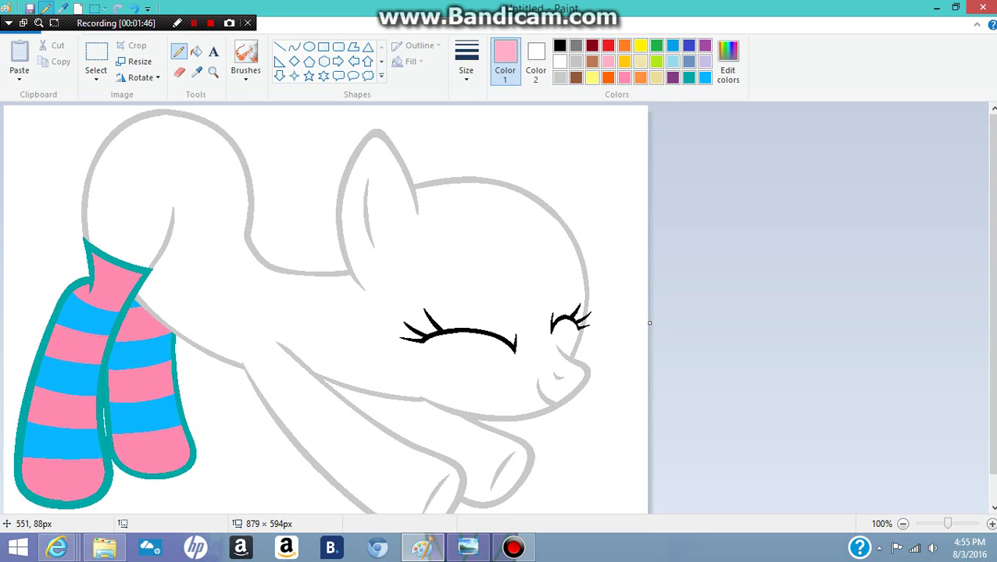
mouse_move(406, 170)
mouse_down()
mouse_move(496, 147)
mouse_move(597, 200)
mouse_move(639, 469)
mouse_move(639, 512)
mouse_up()
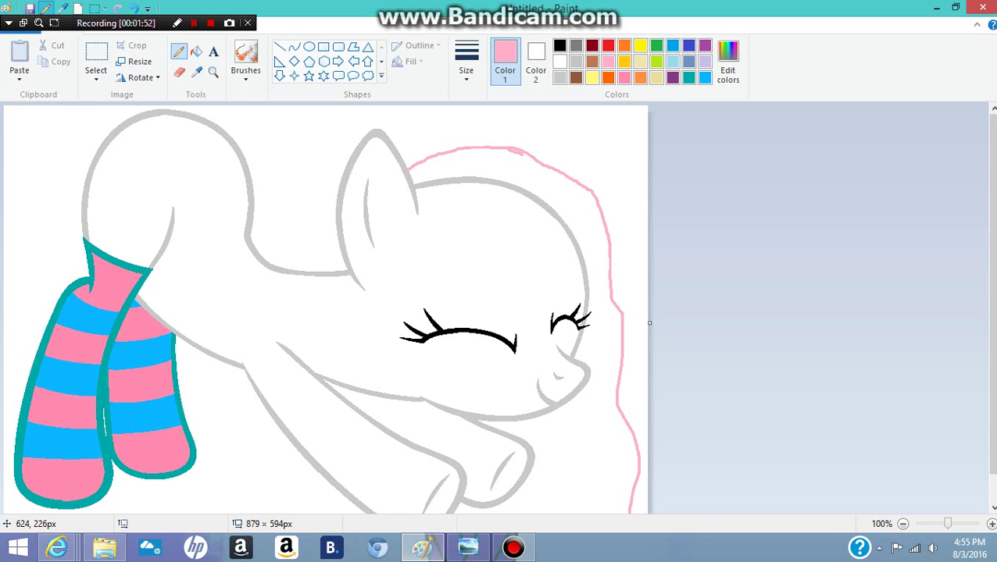
mouse_move(406, 173)
mouse_down()
mouse_move(507, 262)
mouse_move(581, 290)
mouse_up()
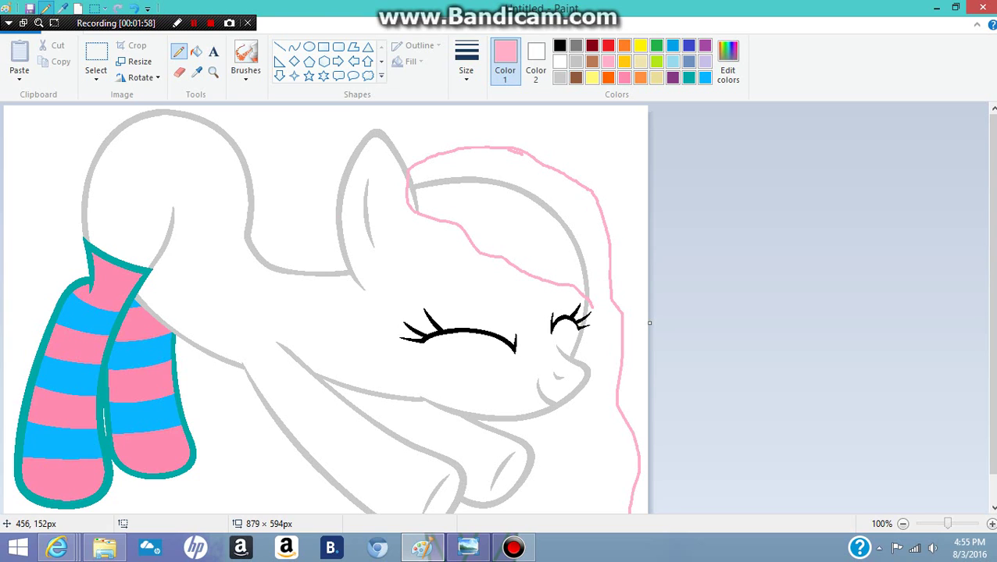
mouse_move(341, 216)
mouse_down()
mouse_move(434, 410)
mouse_move(401, 414)
mouse_move(367, 378)
mouse_move(332, 305)
mouse_move(313, 234)
mouse_move(335, 219)
mouse_up()
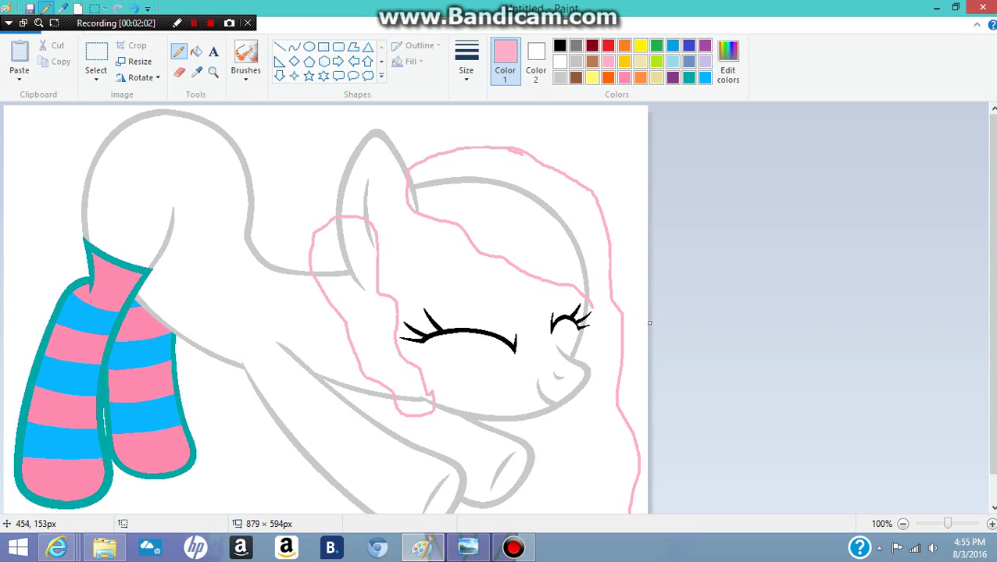
- Fill the grey head outline inside the forelock with white so it disappears from the mane
click(195, 51)
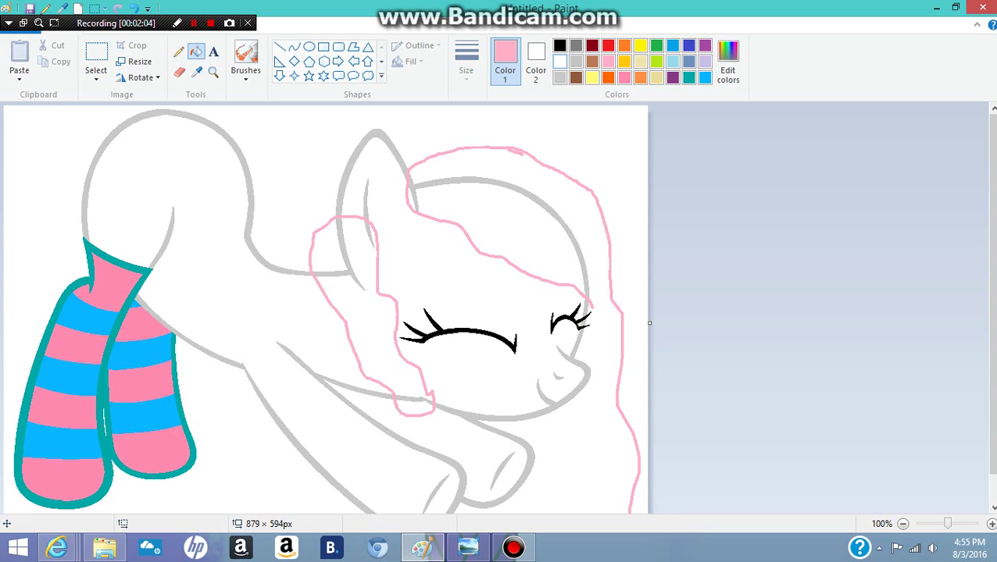
click(559, 61)
click(547, 198)
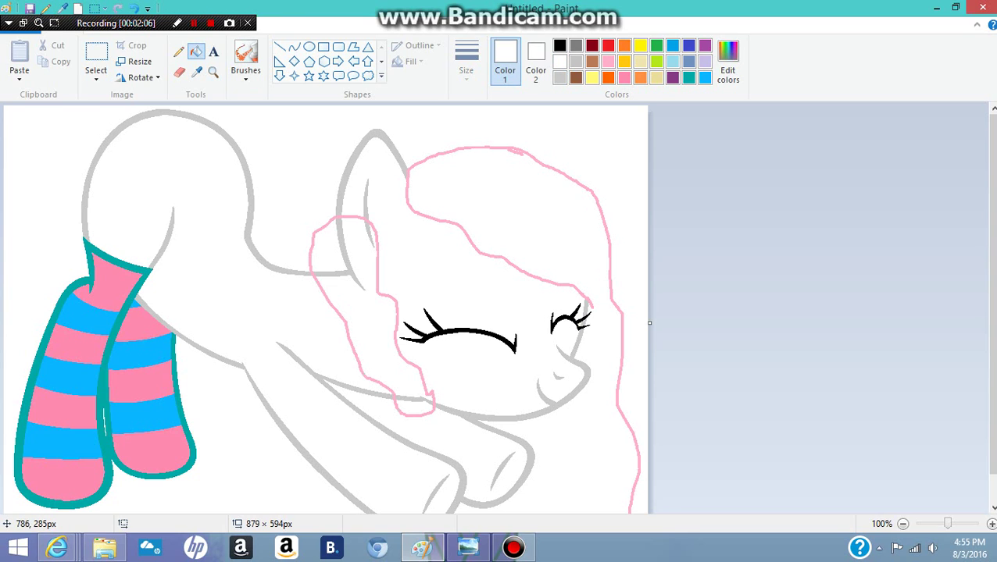
- Close the mane with light pink Pencil lines: extend its outer edge to the canvas bottom and draw one down from the far front hoof
drag(990, 293, 989, 321)
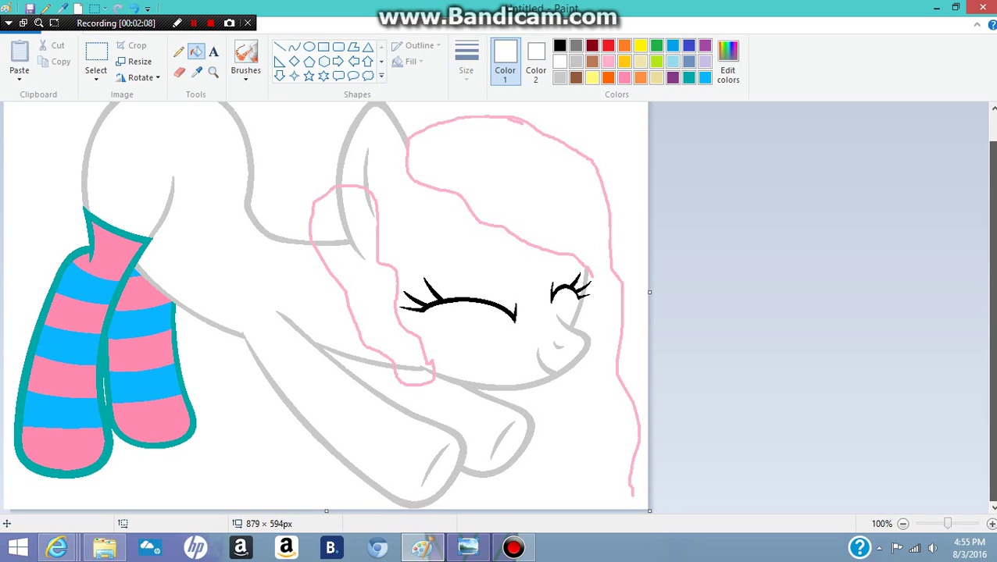
click(178, 51)
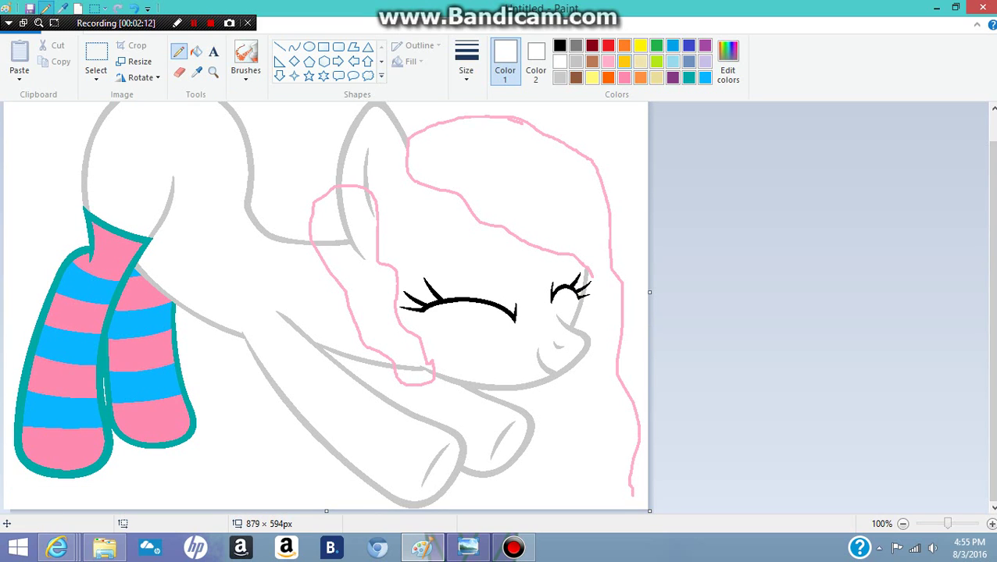
click(607, 61)
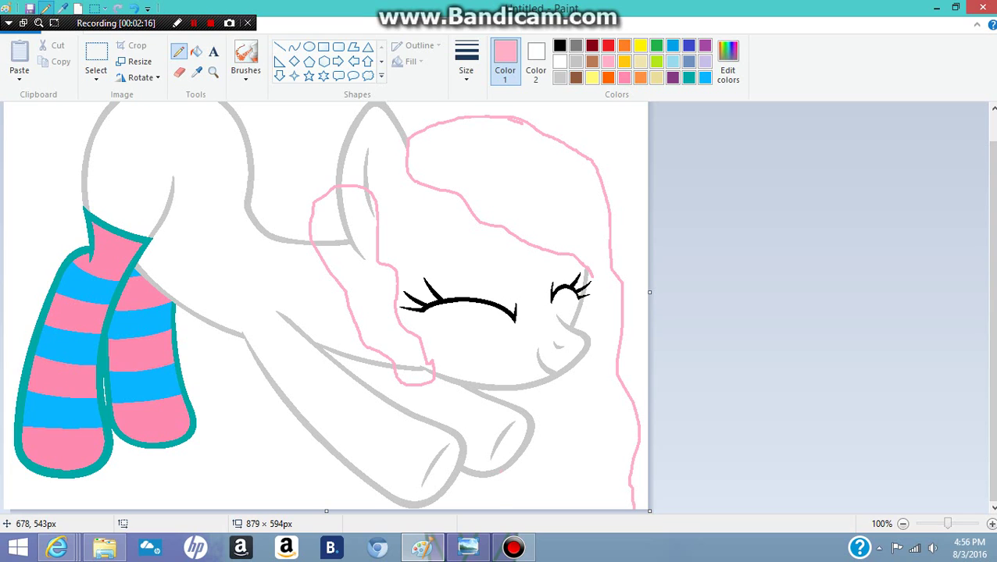
drag(500, 470, 496, 510)
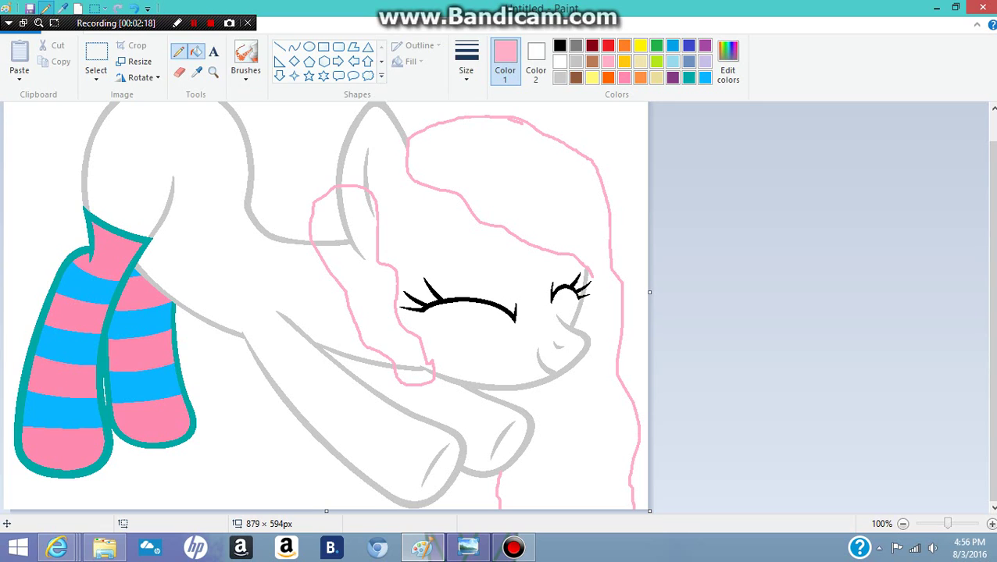
- Fill the grey ear, neck and jaw lines inside the lock beside the face with white
click(196, 51)
click(560, 61)
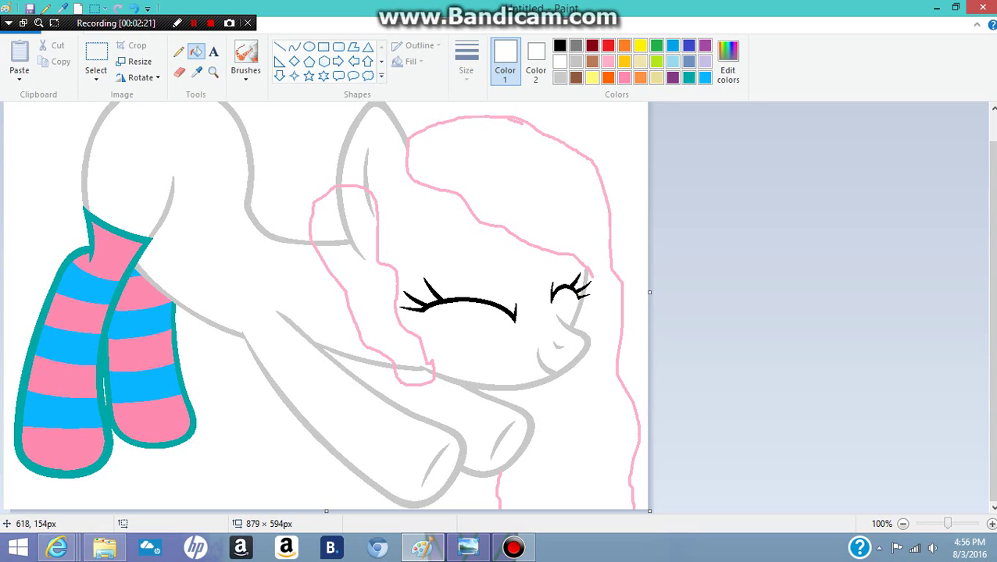
click(347, 238)
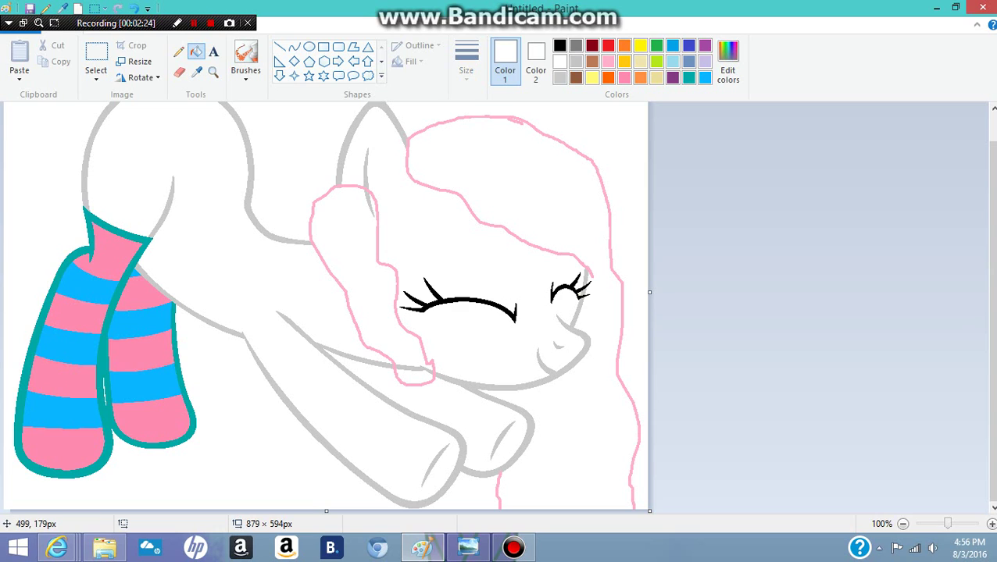
click(394, 365)
- Fill the forelock and the lock beside the face with the same pink as the sock stripes
click(623, 77)
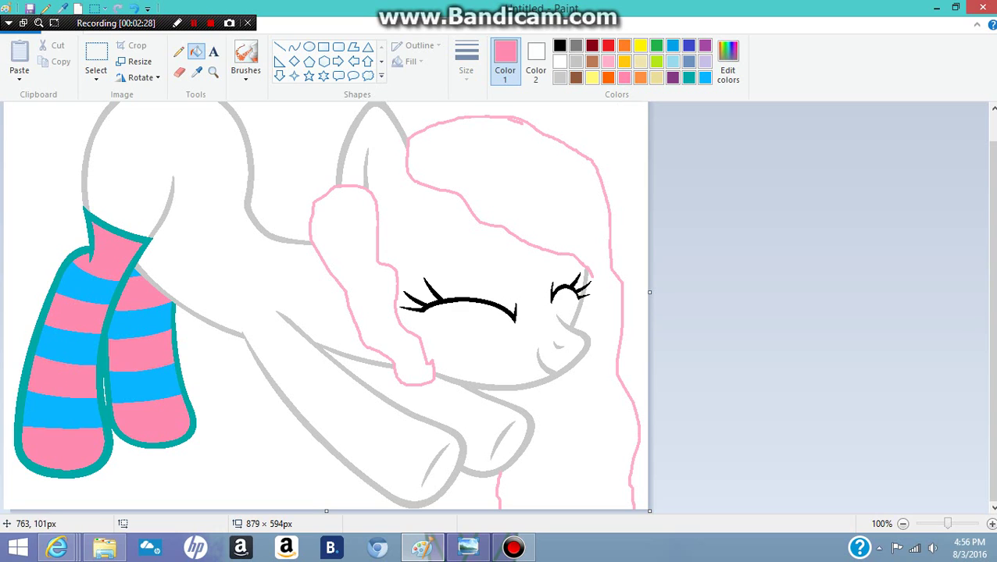
click(572, 208)
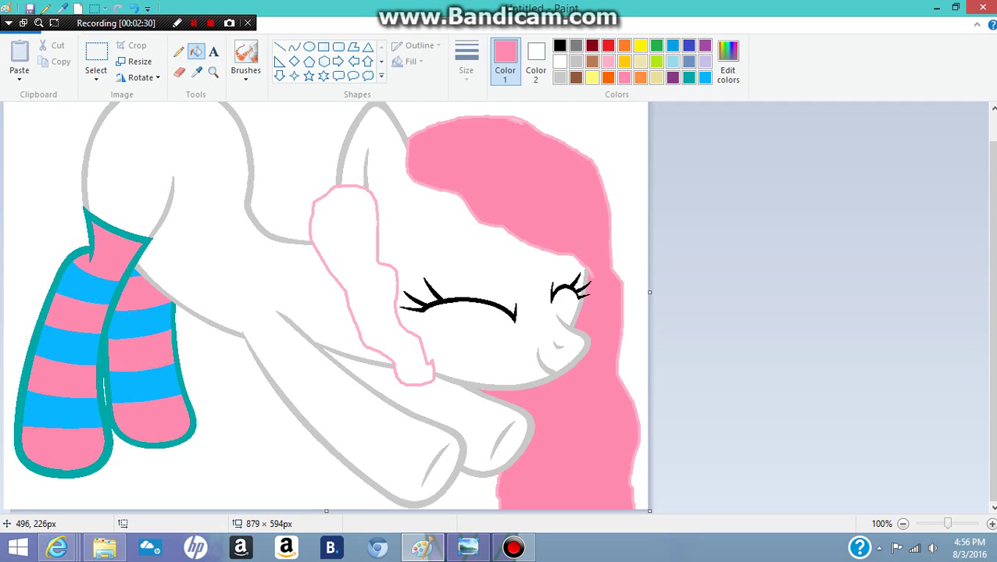
click(392, 279)
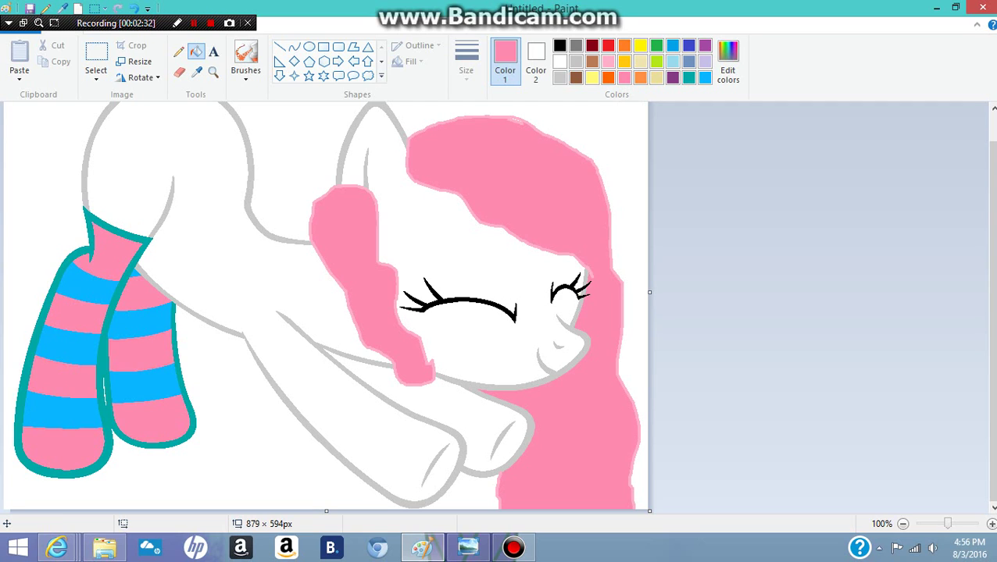
- Sketch a wavy tail outline with the Pencil in light pink, from the top of the rump down over the near sock
scroll(989, 313, up, 1)
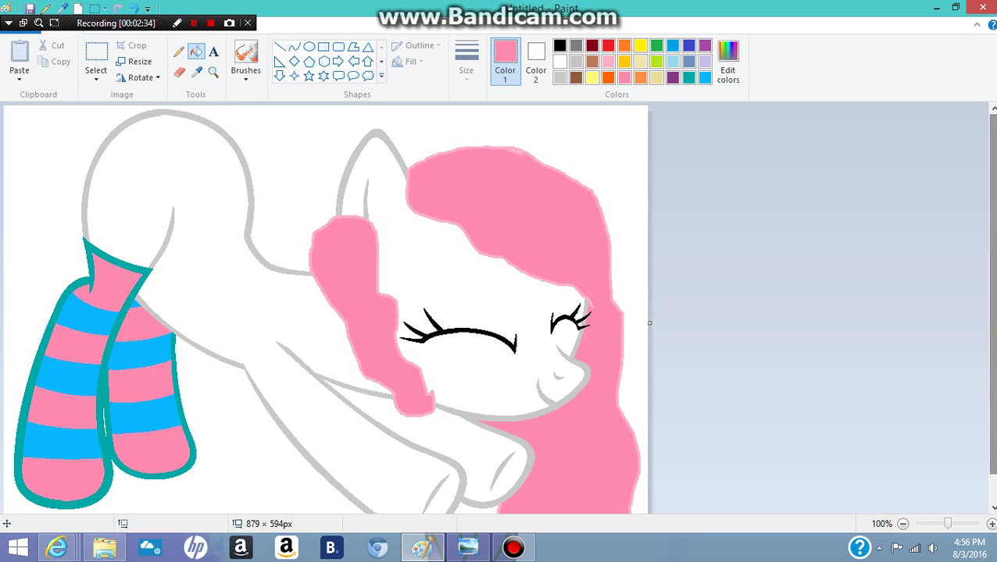
click(179, 52)
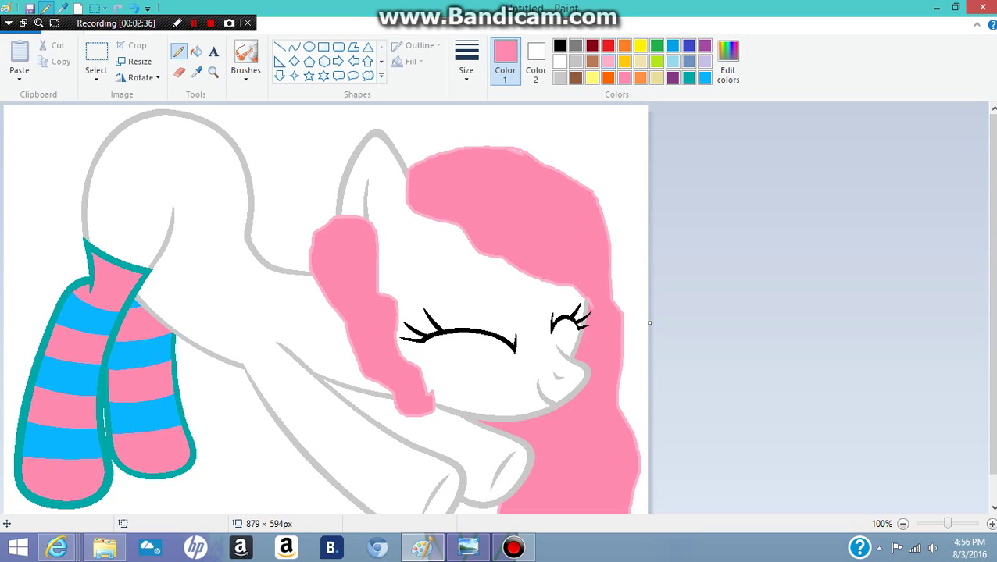
click(608, 61)
mouse_move(136, 120)
mouse_down()
mouse_move(61, 124)
mouse_move(60, 186)
mouse_move(33, 247)
mouse_move(50, 268)
mouse_move(24, 334)
mouse_move(35, 433)
mouse_move(73, 488)
mouse_move(53, 492)
mouse_move(105, 494)
mouse_move(111, 453)
mouse_move(59, 300)
mouse_move(87, 164)
mouse_up()
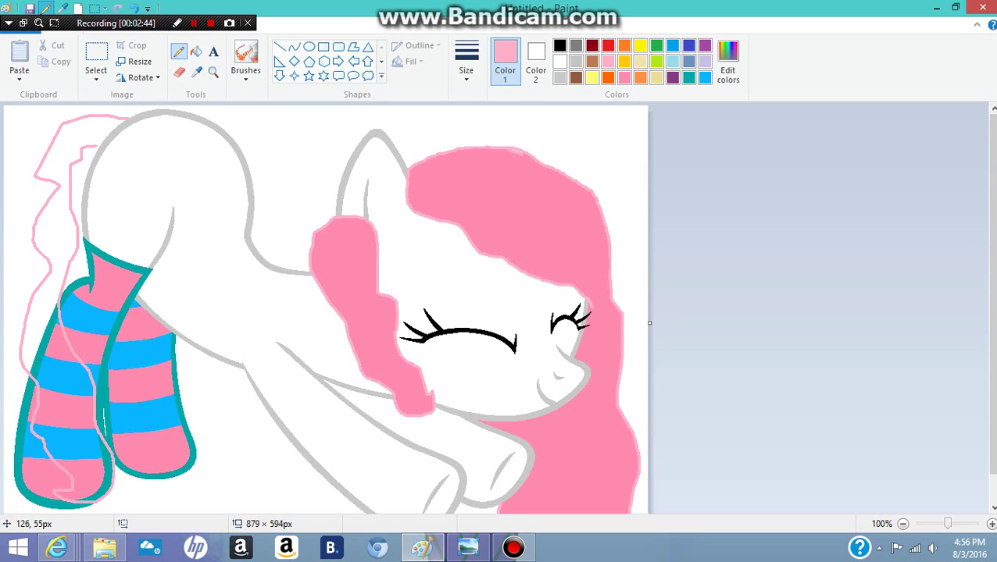
- Fill the tail, including the sock lines and stripes inside it, with the sock pink, and undo the stray background fill
click(196, 51)
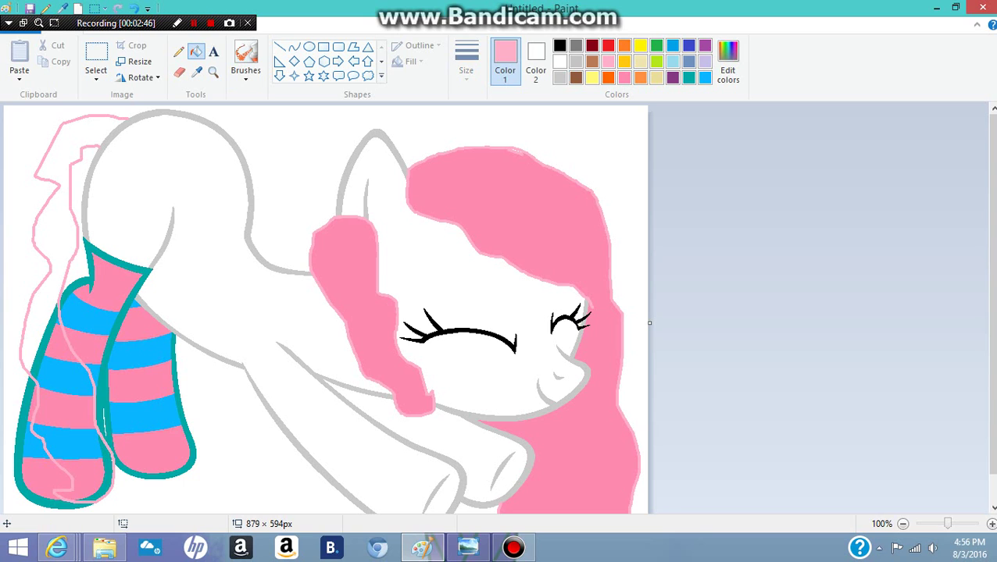
click(623, 78)
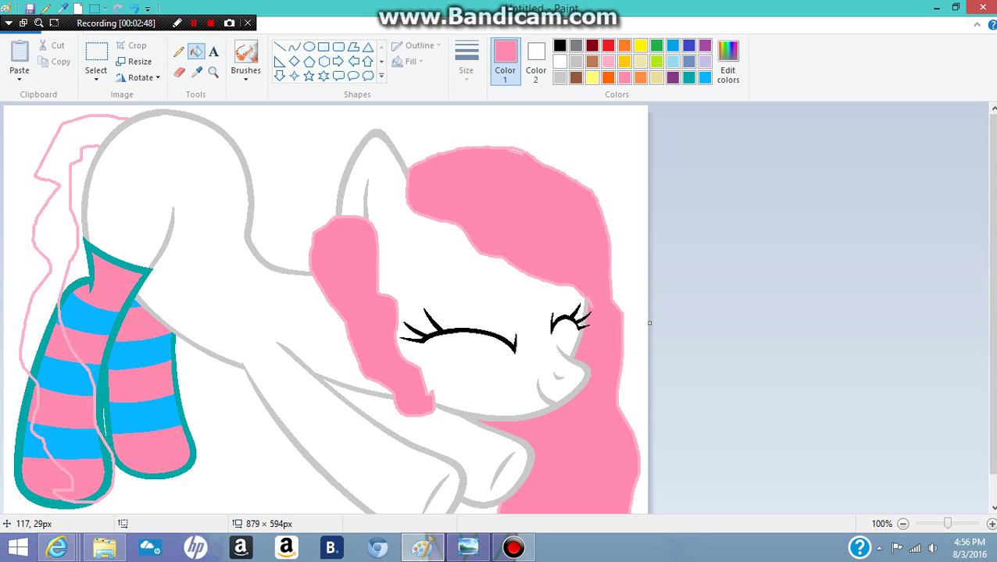
click(52, 177)
click(59, 360)
click(61, 386)
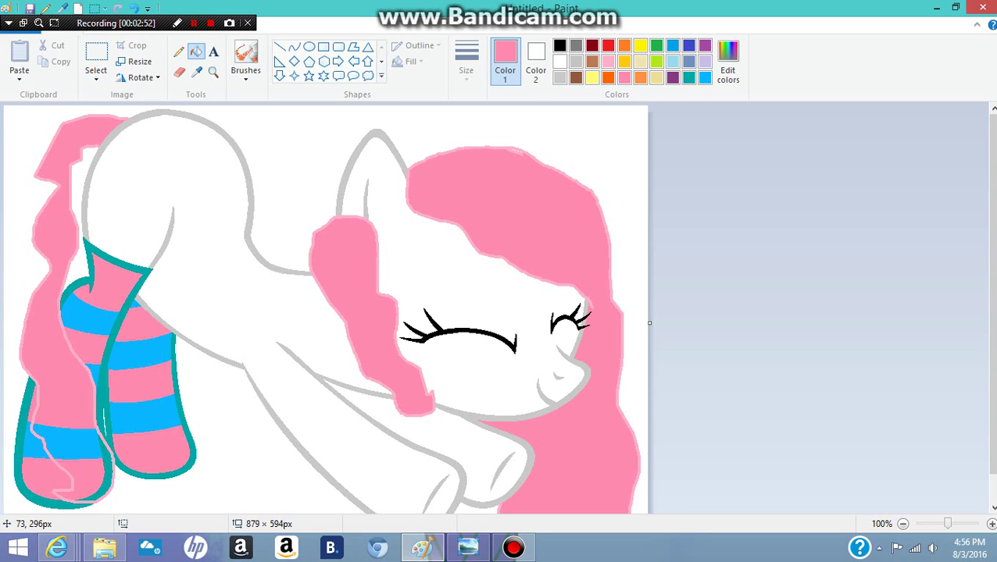
click(78, 445)
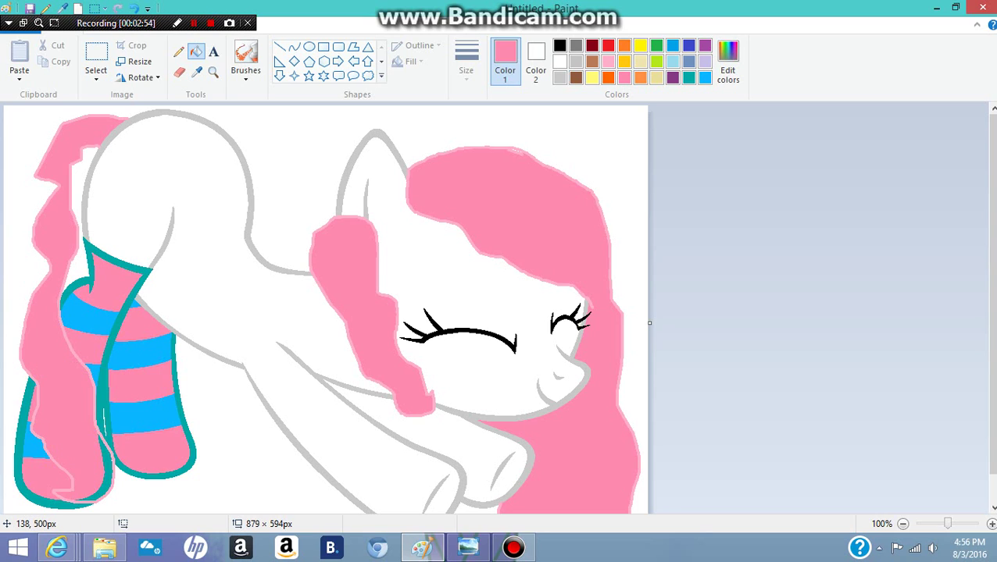
click(302, 215)
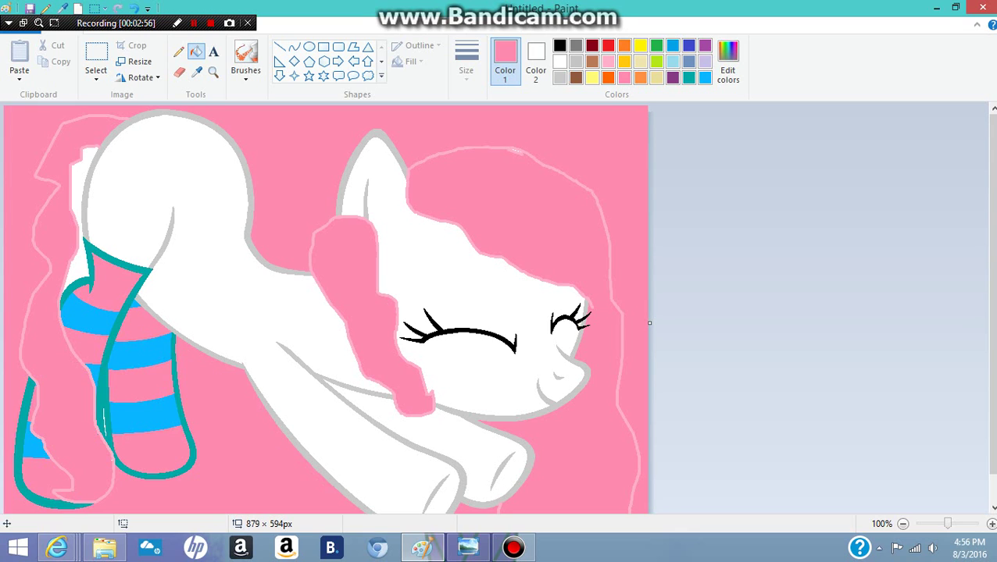
key(ctrl+z)
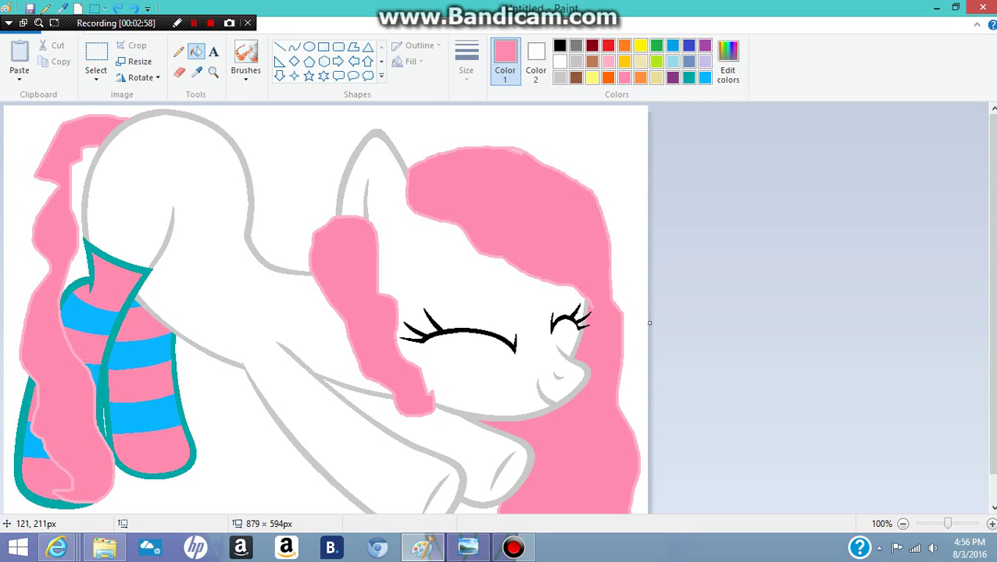
- Switch to the celestia filly image results in the browser and look over the pony reference pictures
mouse_move(57, 548)
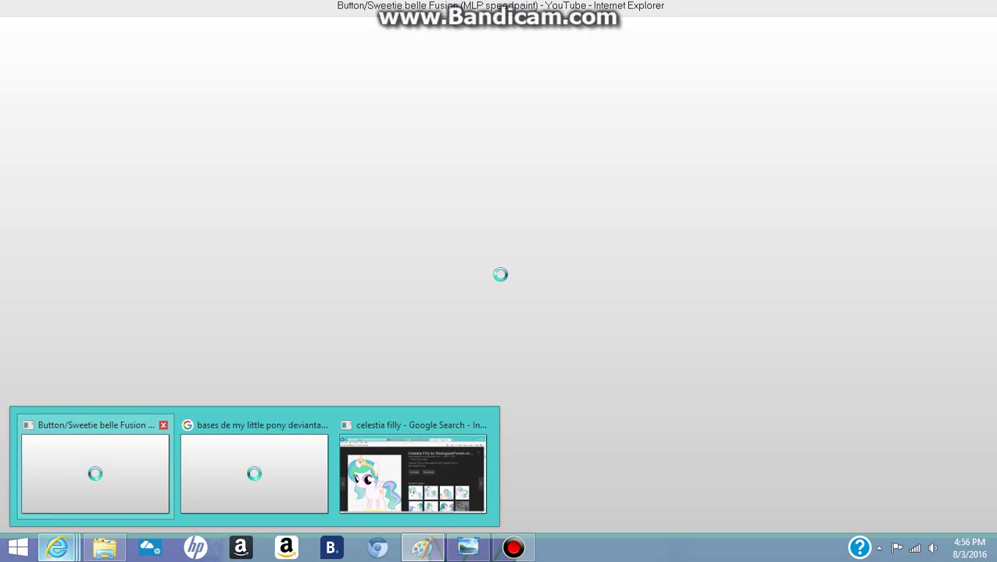
mouse_move(412, 476)
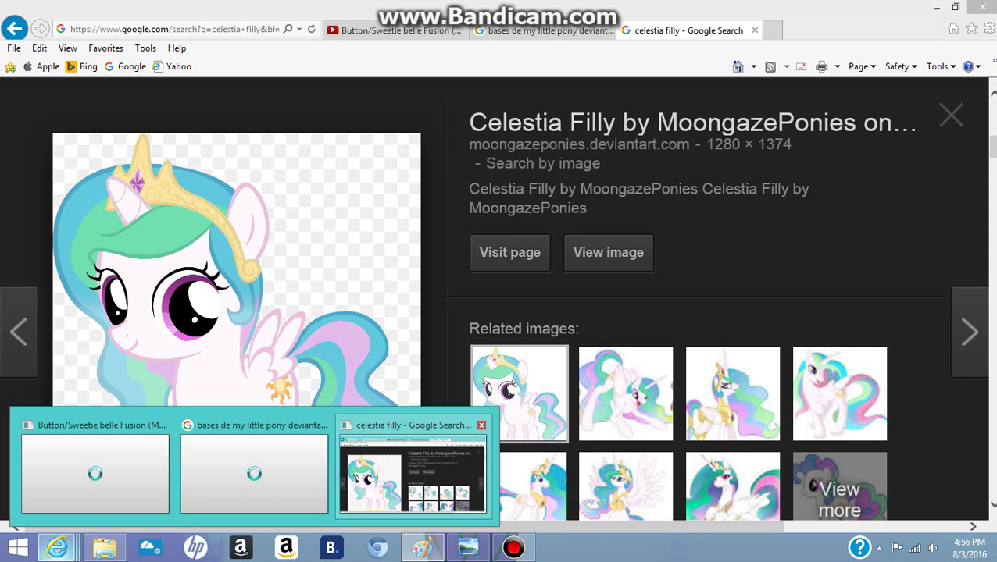
click(412, 477)
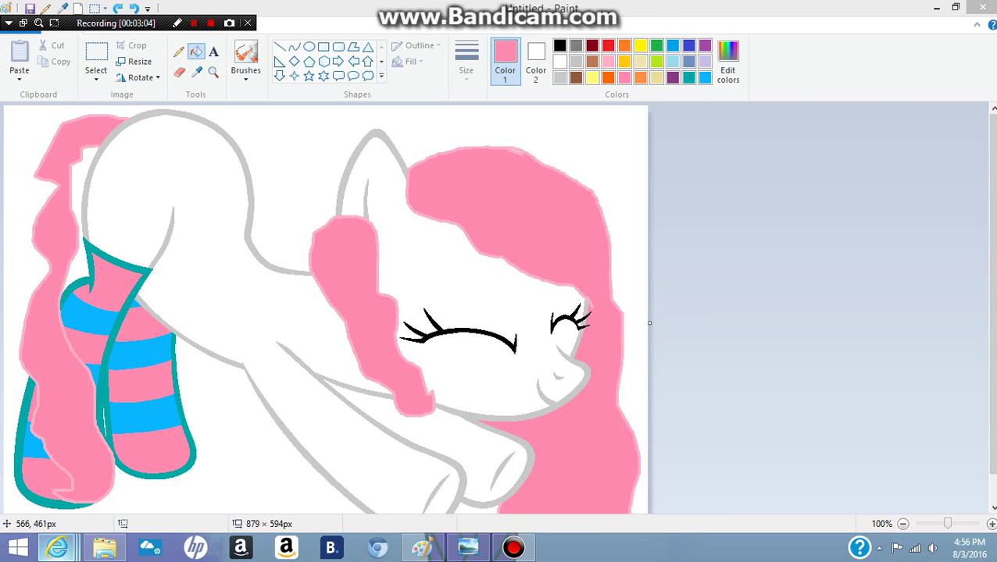
scroll(496, 299, up, 1)
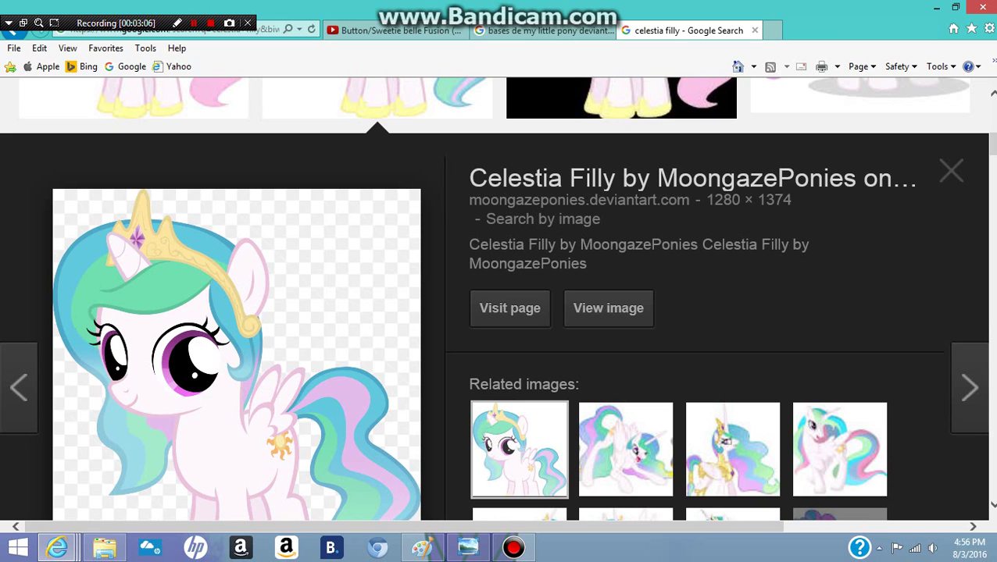
scroll(497, 299, up, 3)
scroll(497, 298, up, 1)
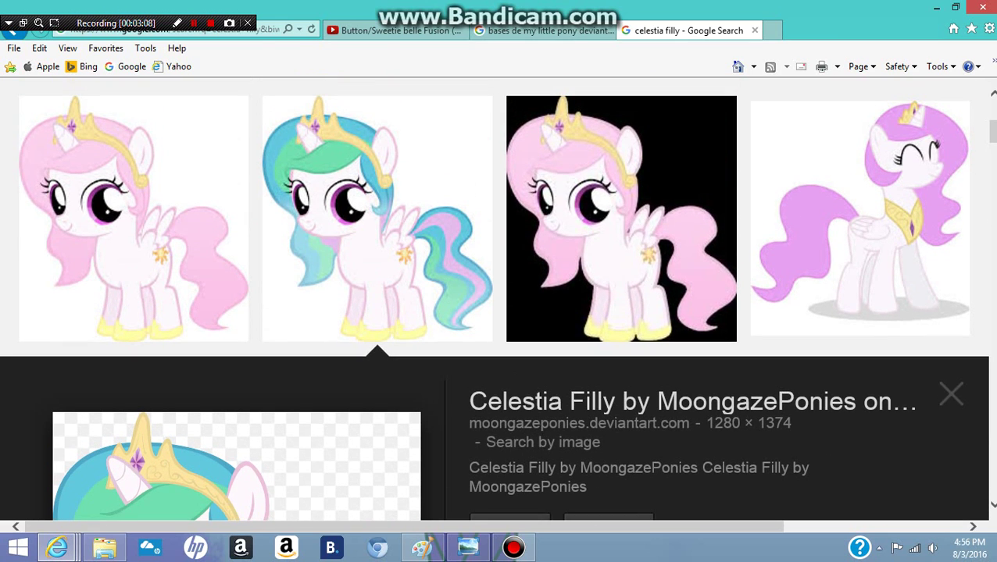
scroll(496, 298, up, 1)
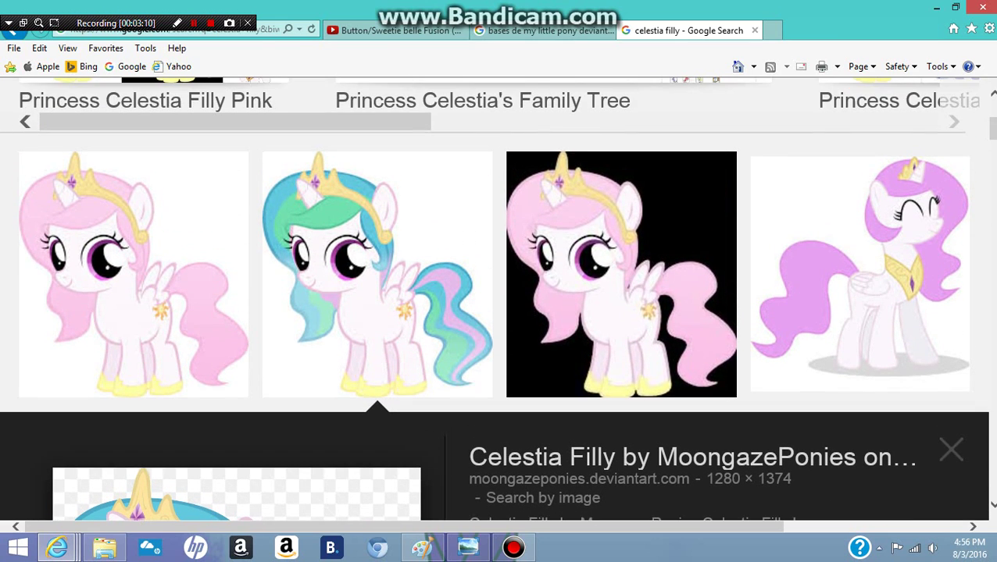
scroll(497, 298, up, 2)
scroll(496, 298, up, 3)
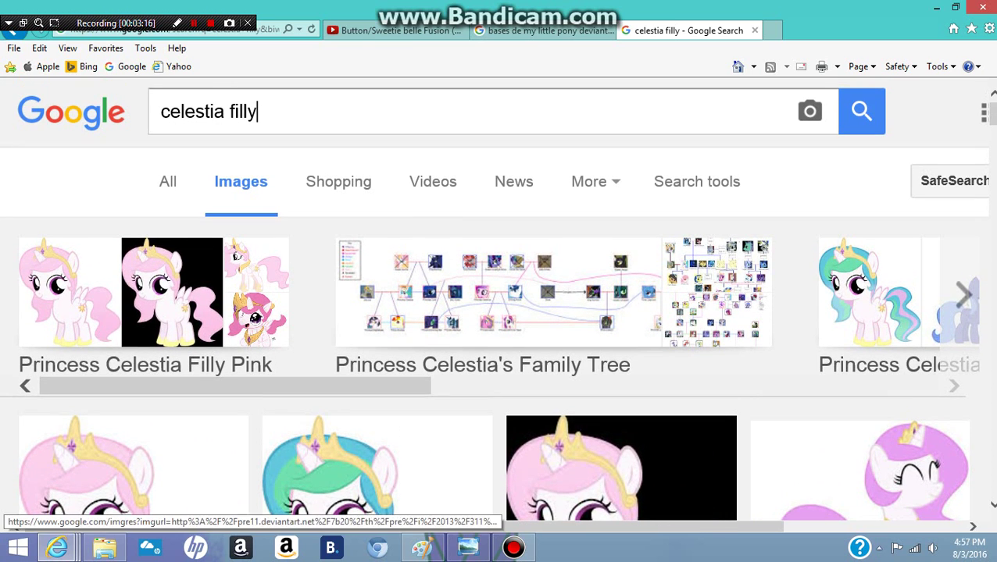
- Replace the image search with "celestias cutie mark" and run it
click(257, 111)
key(BackSpace)
key(BackSpace)
key(BackSpace)
key(BackSpace)
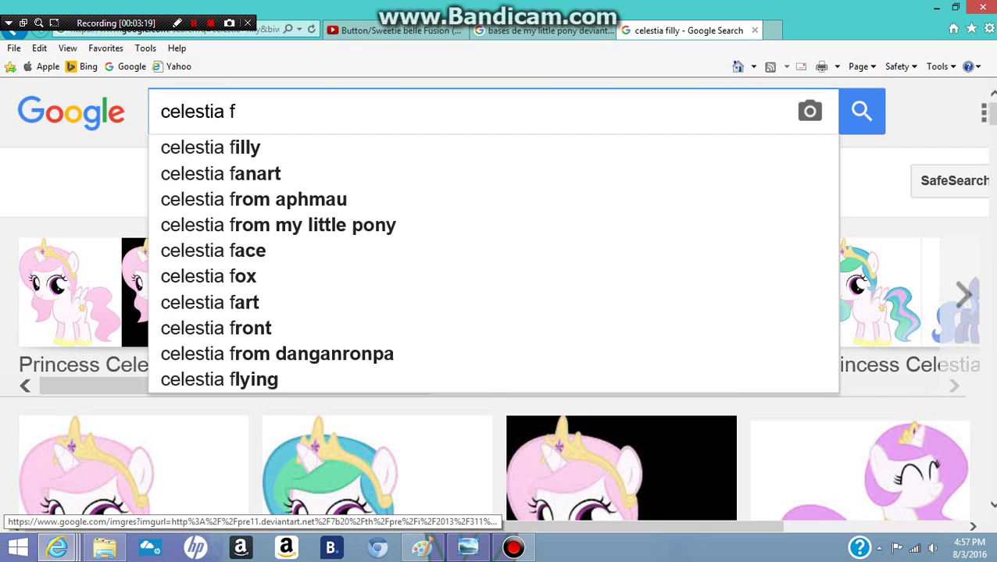
key(BackSpace)
key(BackSpace)
key(BackSpace)
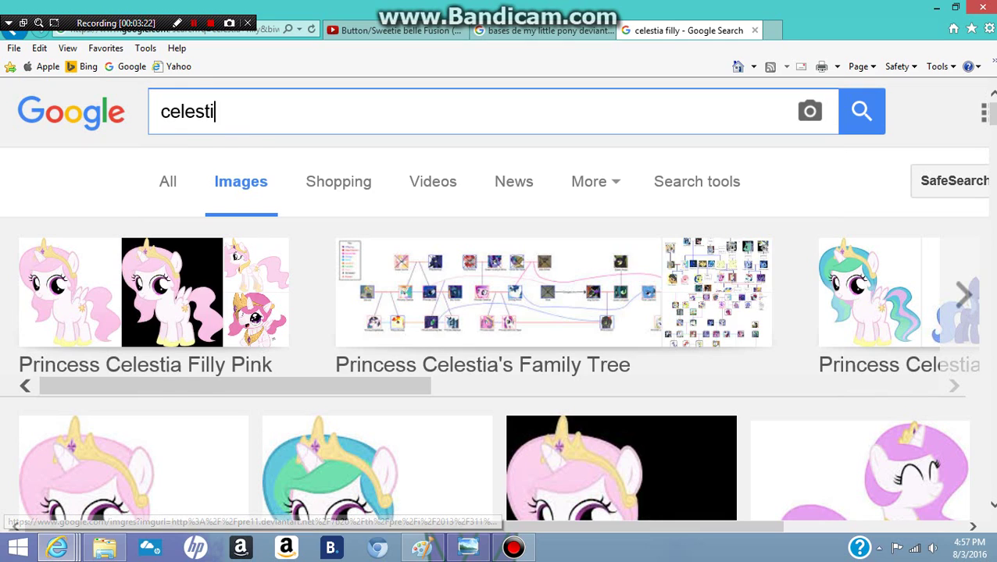
text(as c)
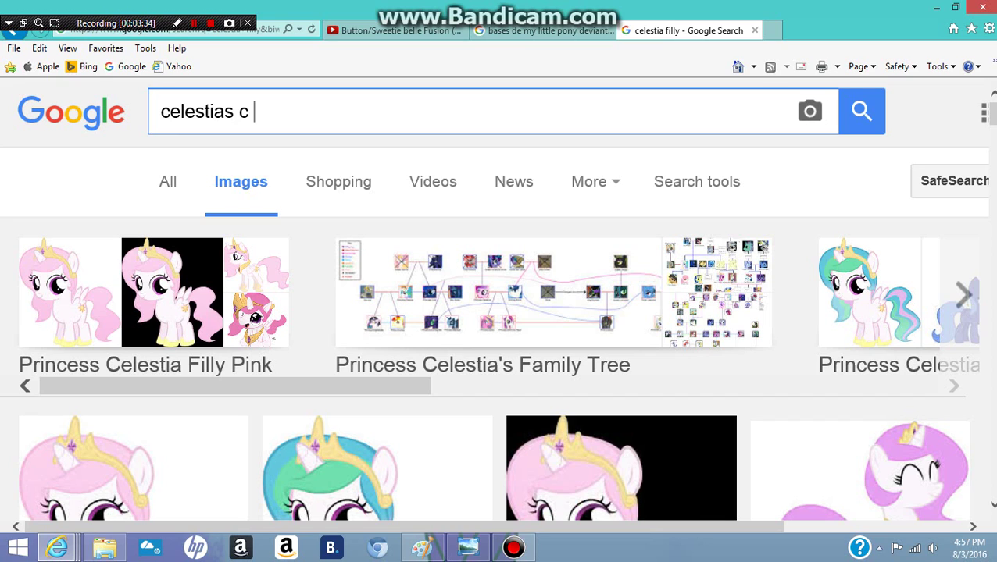
key(BackSpace)
key(BackSpace)
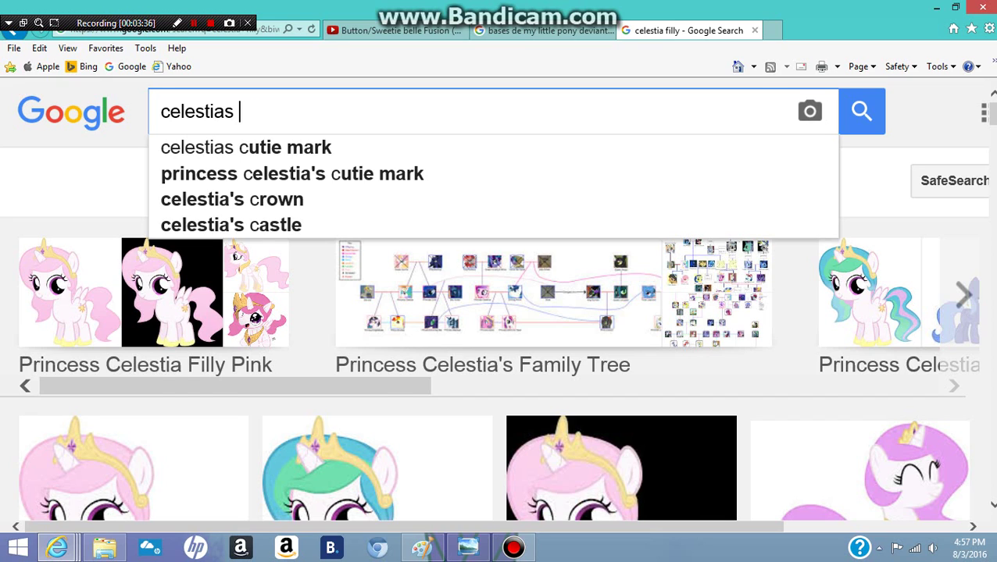
text(c)
key(Down)
key(Return)
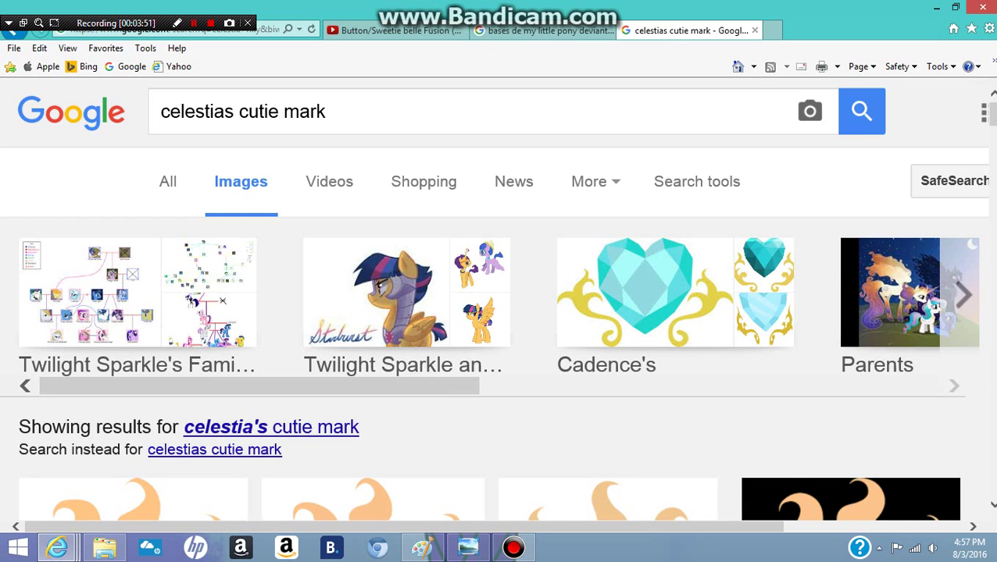
- Browse the image results for Celestia's cutie mark and open the 4321 × 4258 sun picture from pinterest.com
scroll(499, 298, down, 10)
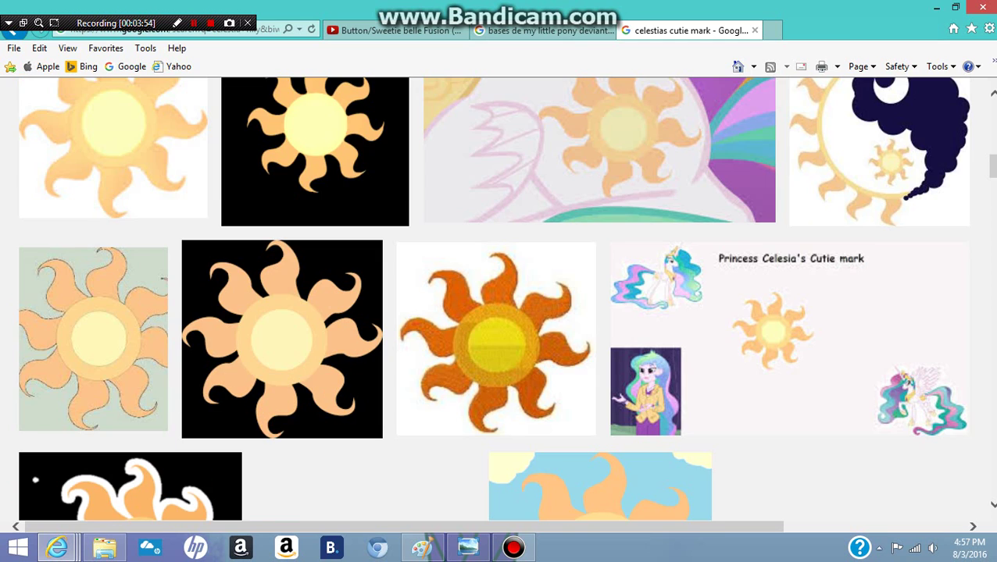
scroll(499, 298, up, 4)
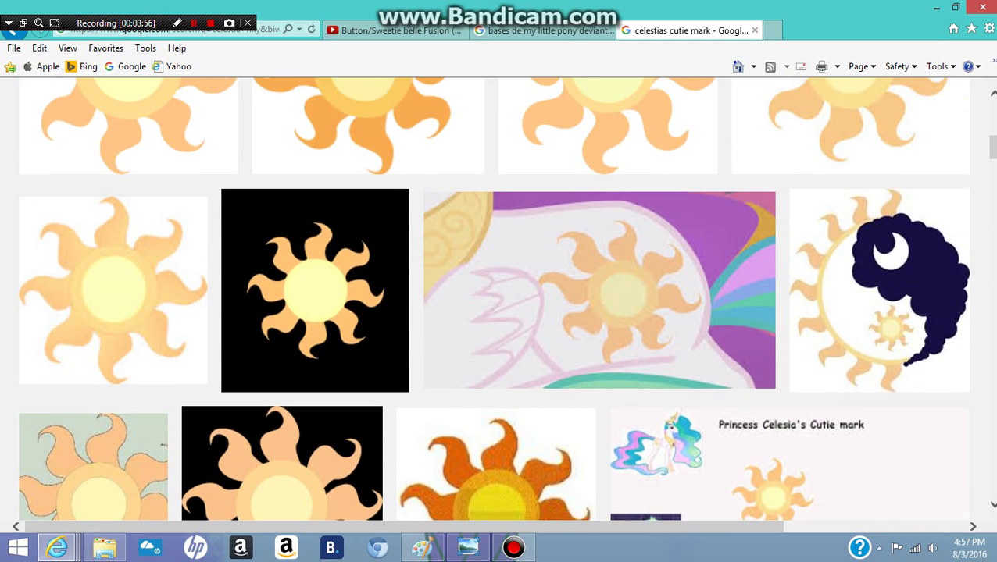
scroll(499, 298, up, 3)
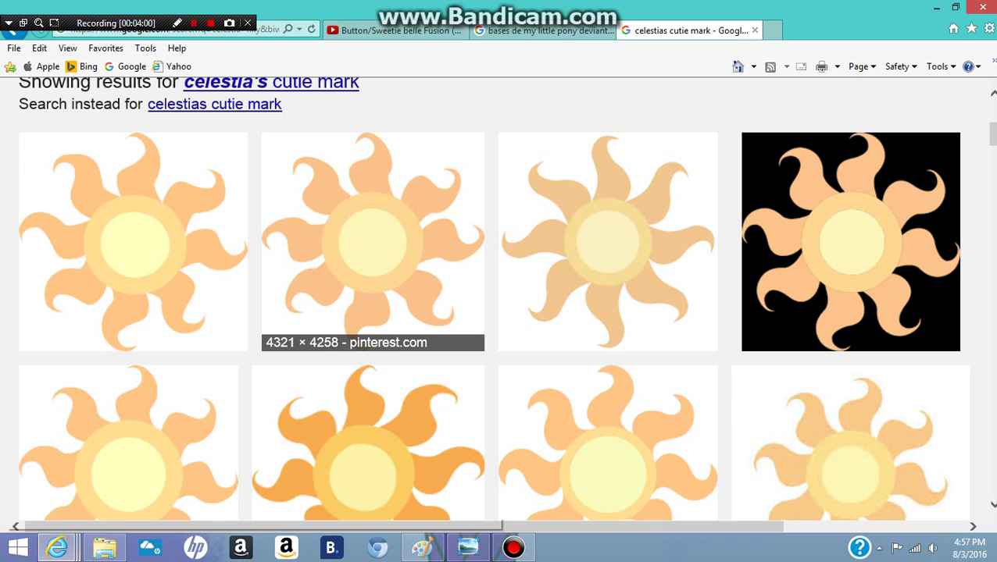
click(373, 242)
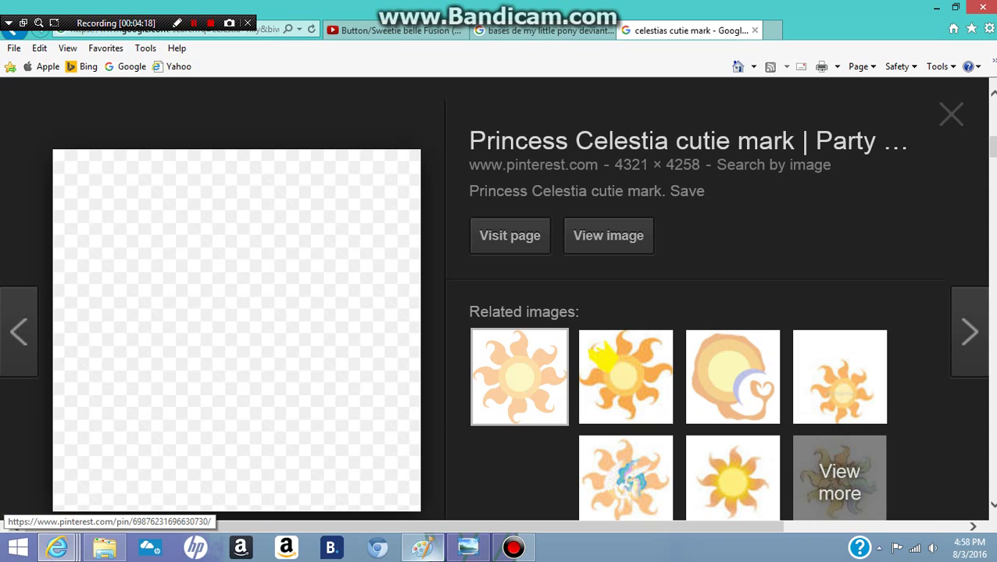
click(423, 548)
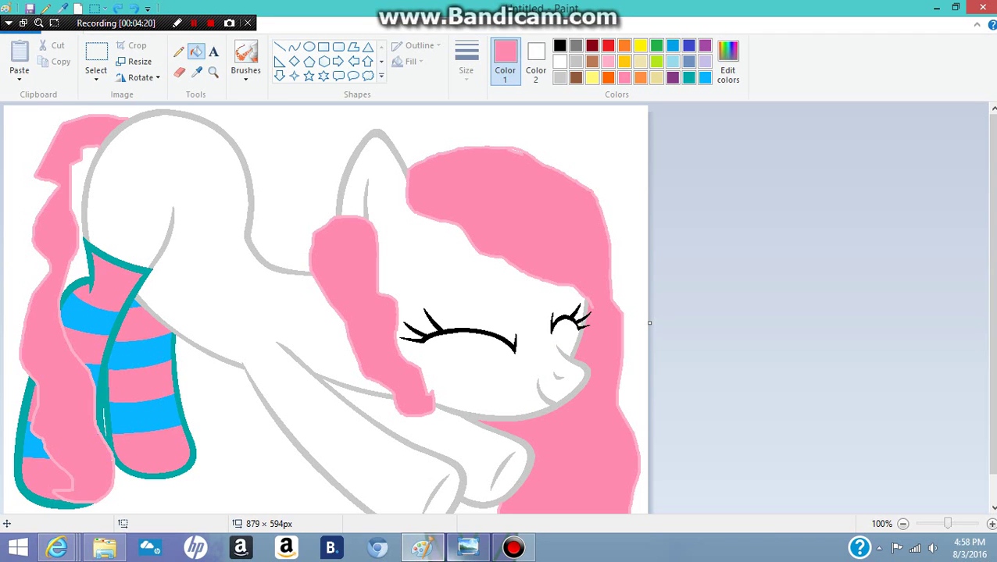
mouse_move(104, 548)
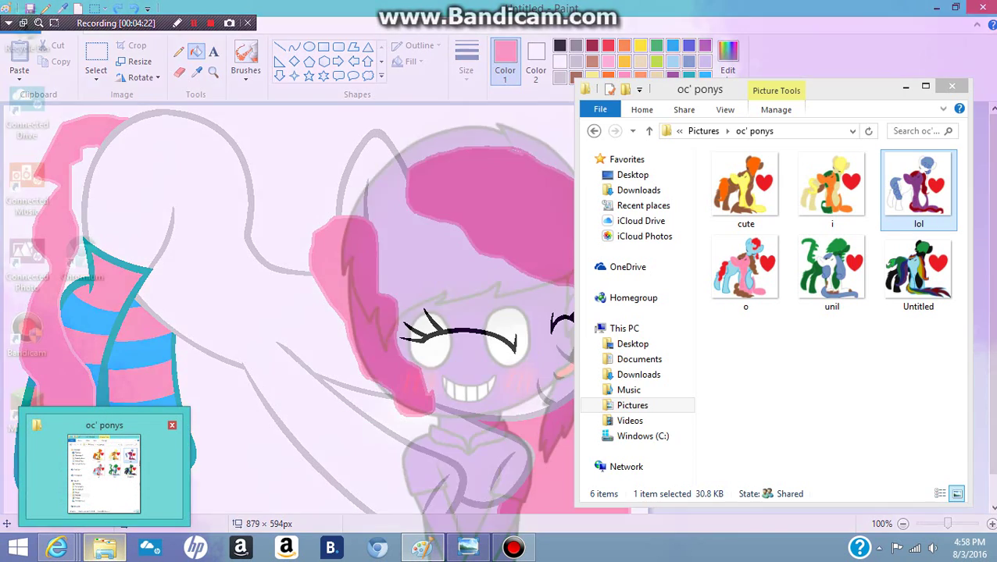
mouse_move(56, 548)
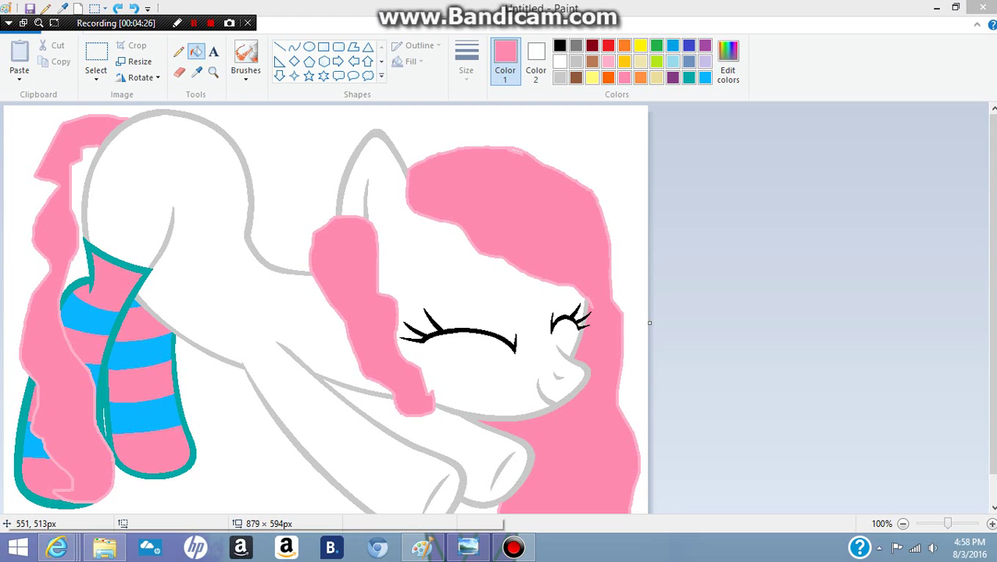
click(422, 547)
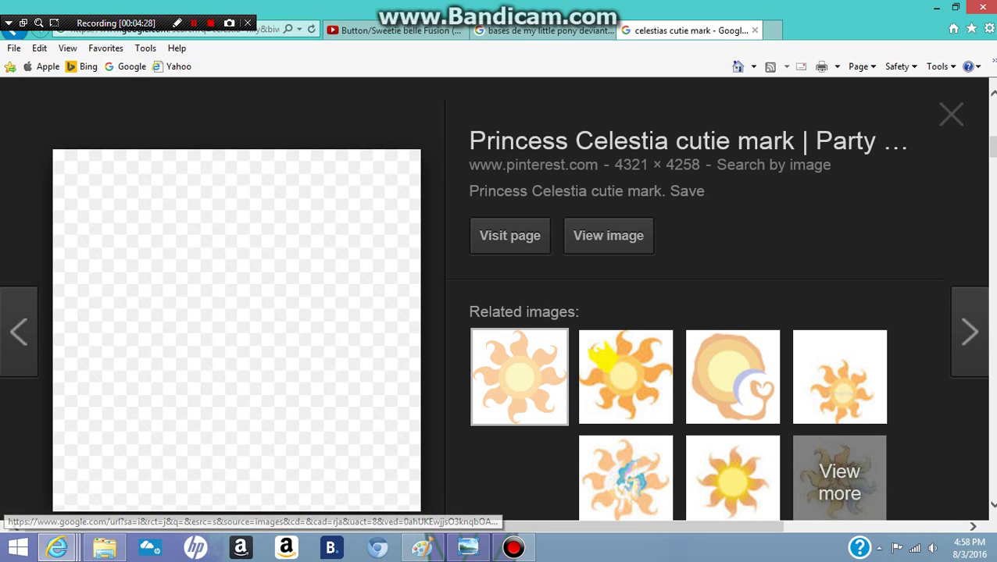
- Save the enlarged sun cutie mark picture to the Pictures folder as a PNG under its suggested file name
right_click(314, 351)
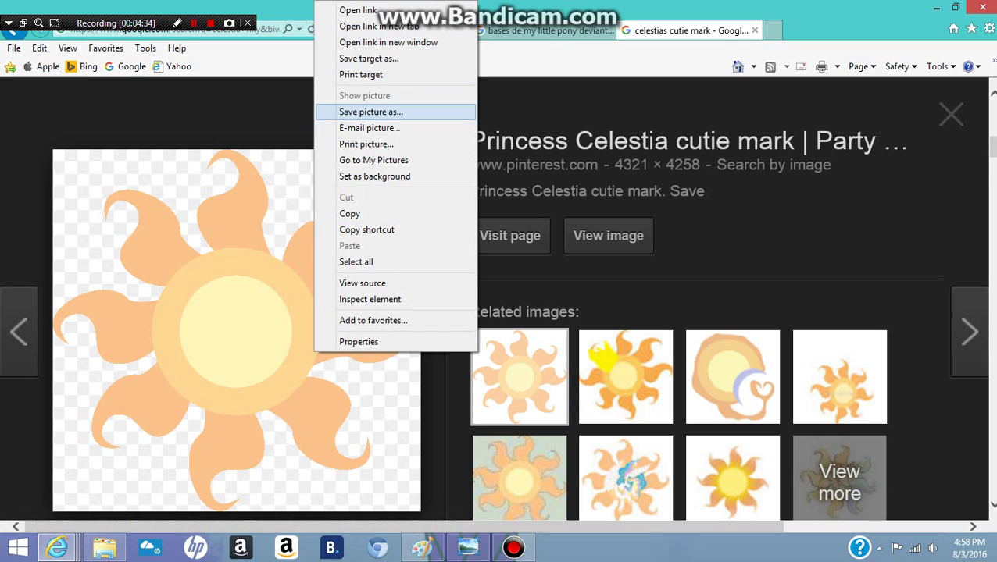
click(371, 111)
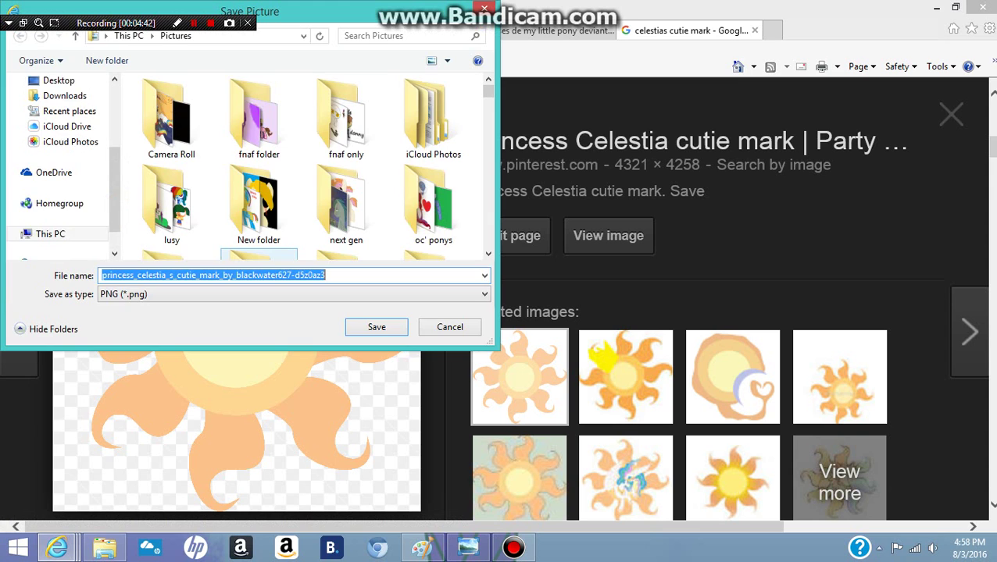
key(Return)
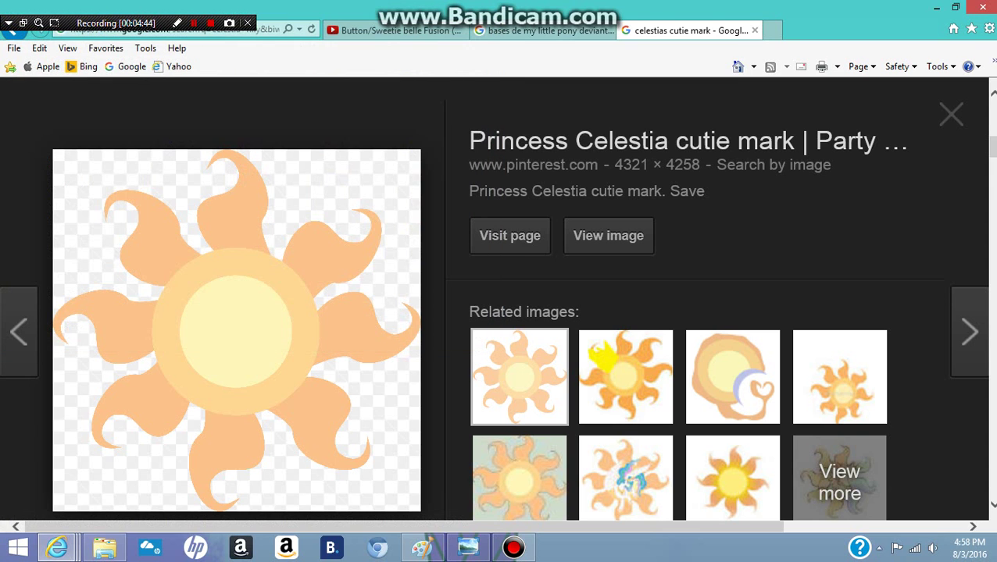
- Switch to Paint and paste the saved princess_celestia_s_cutie_mark PNG into the pony drawing from file
click(422, 548)
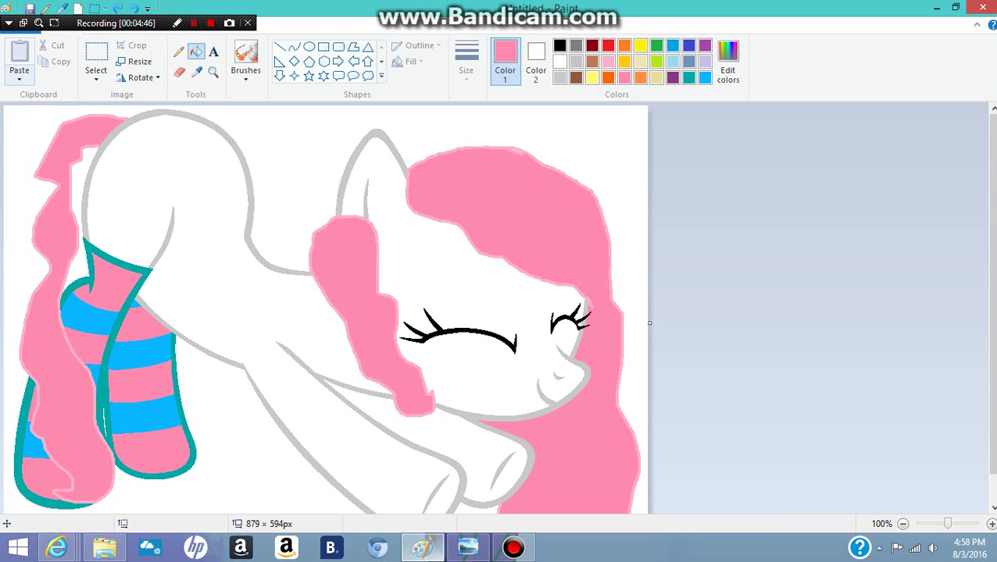
click(18, 76)
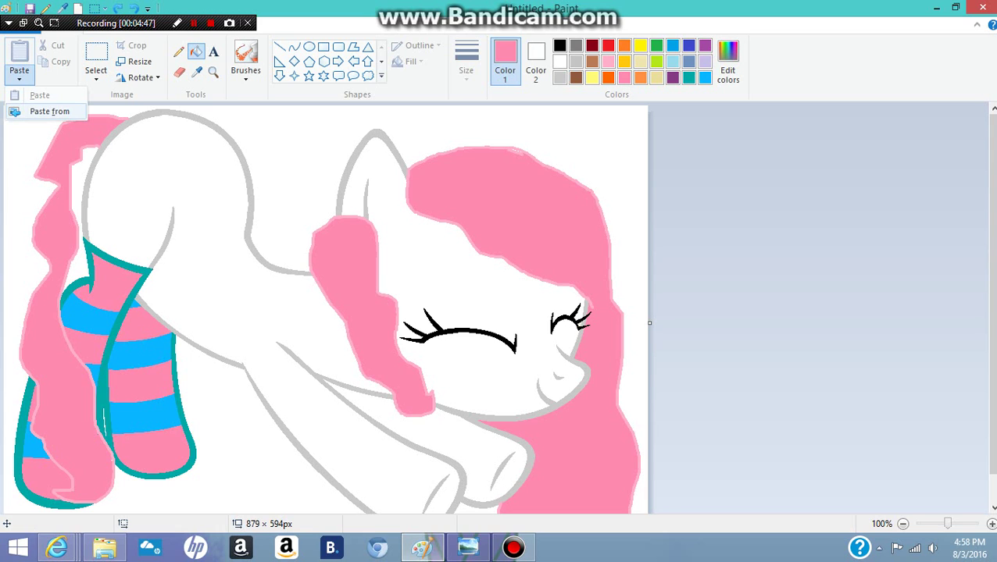
click(49, 111)
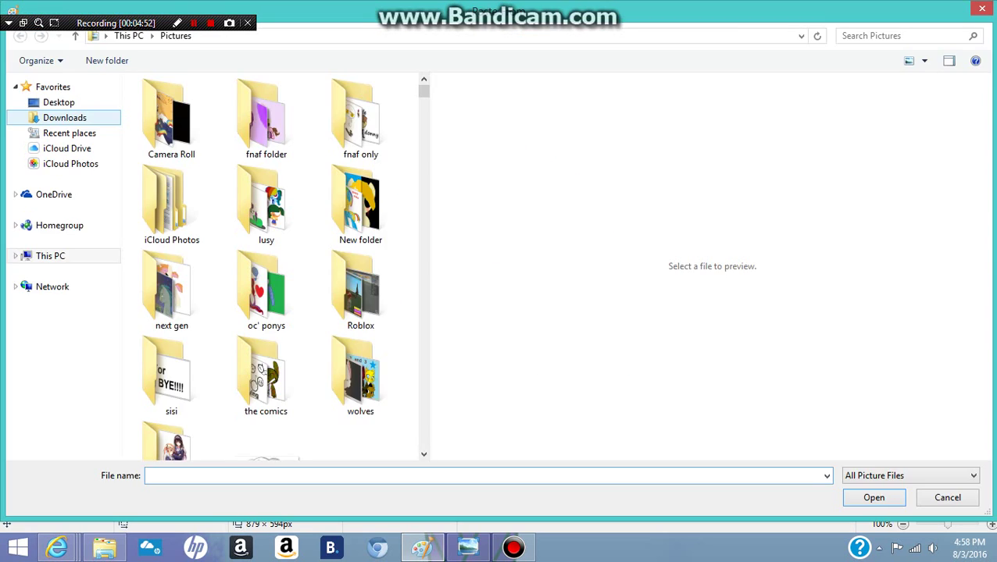
text(prin)
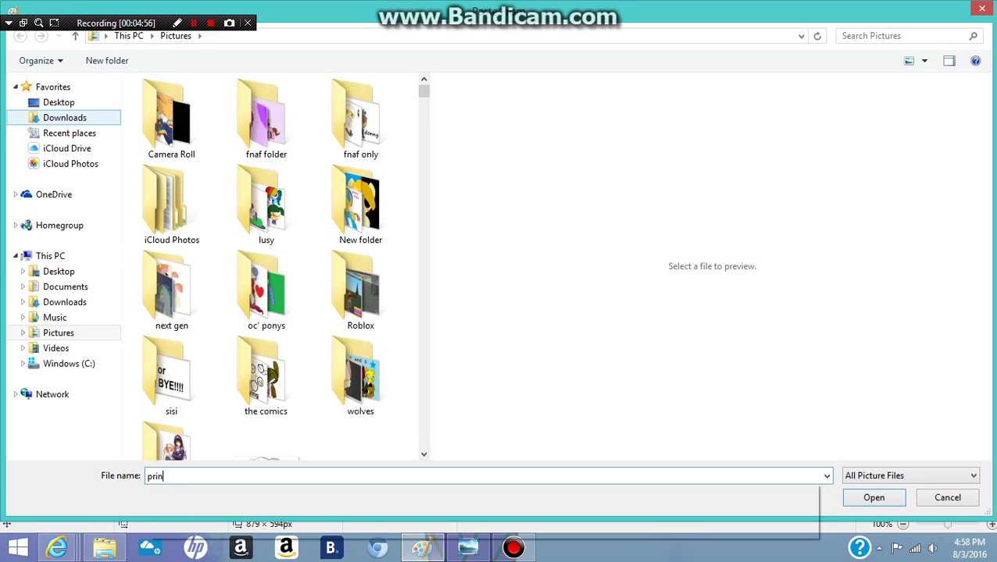
key(Down)
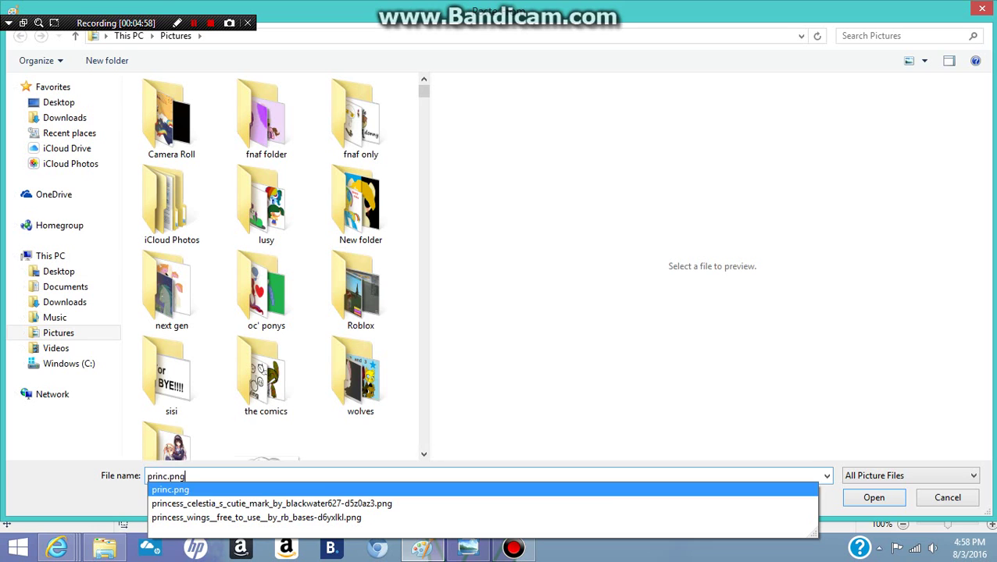
key(Down)
key(Return)
key(Return)
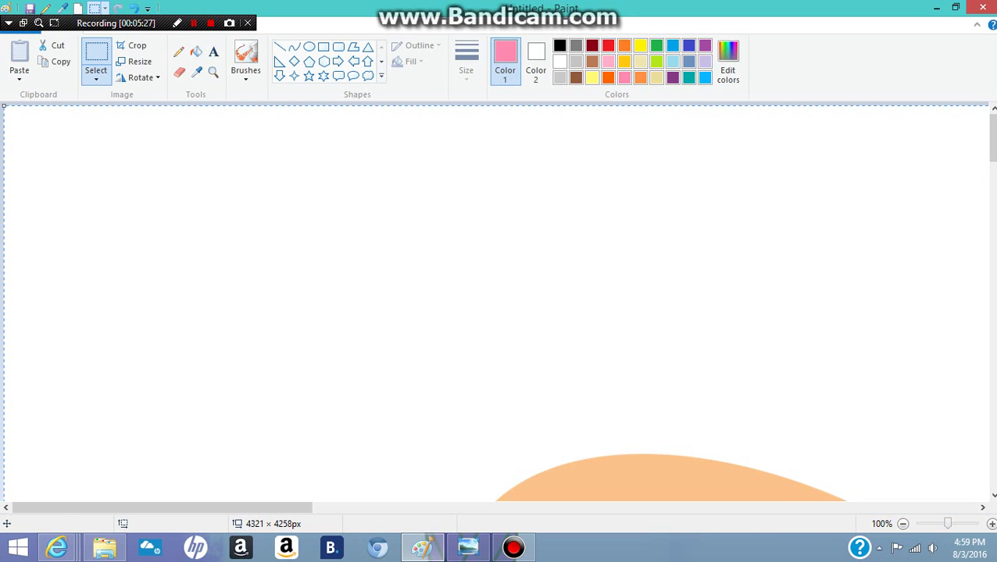
- Deselect the pasted sun picture and undo pasting it over the pony
scroll(284, 279, down, 3)
key(Escape)
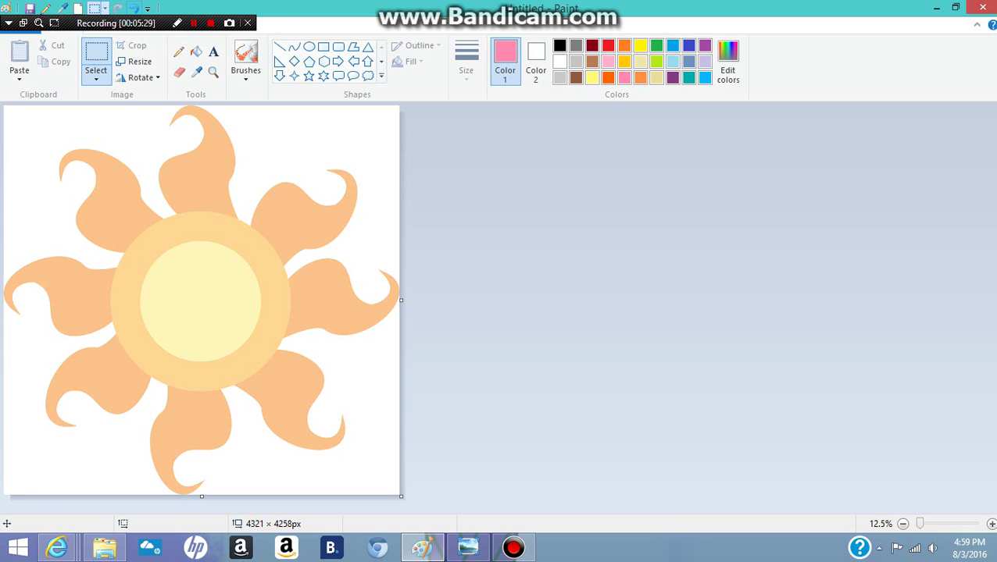
key(ctrl+z)
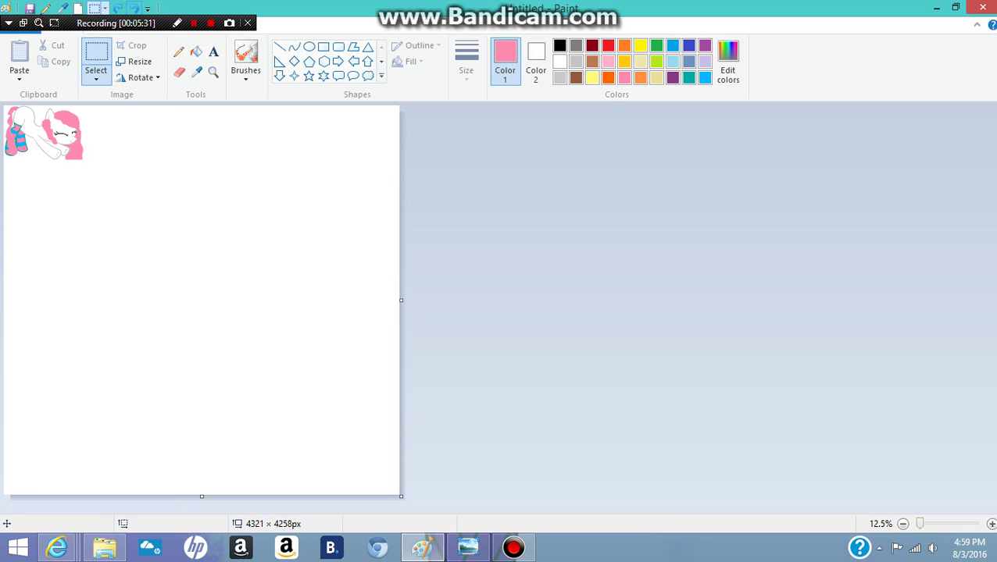
- Paste the princess_celestia_s_cutie_mark PNG from the Pictures folder into the drawing again
click(19, 77)
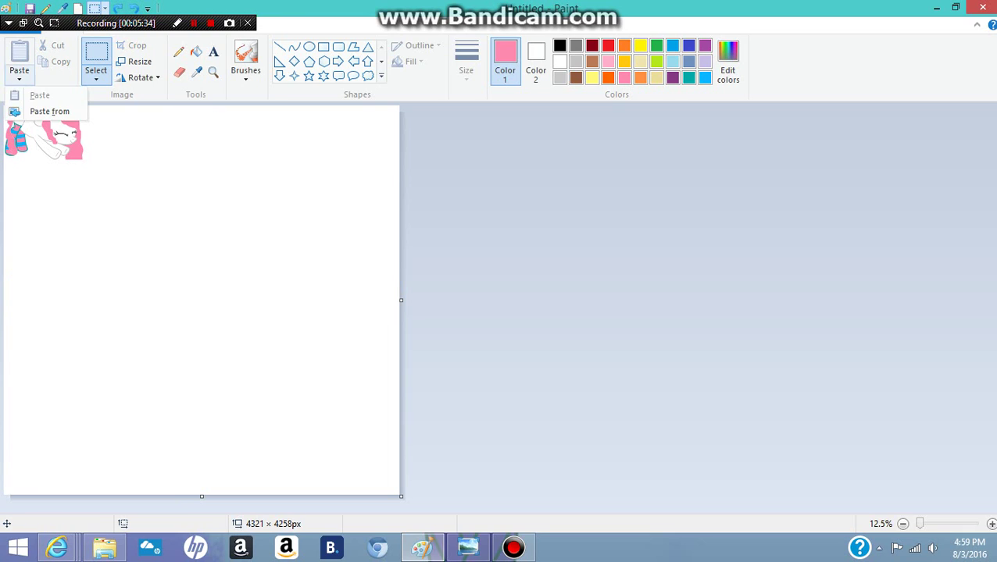
click(47, 111)
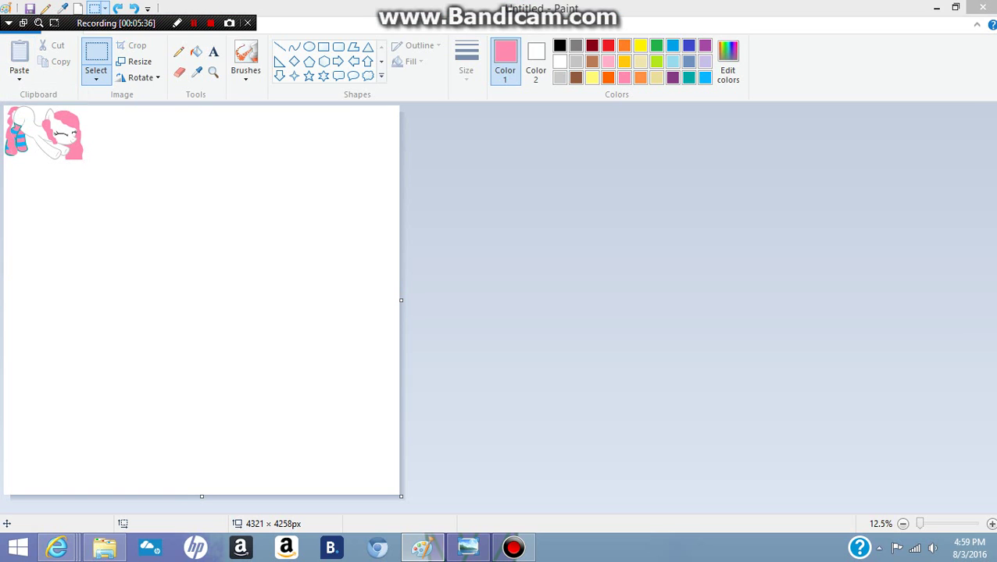
text(p)
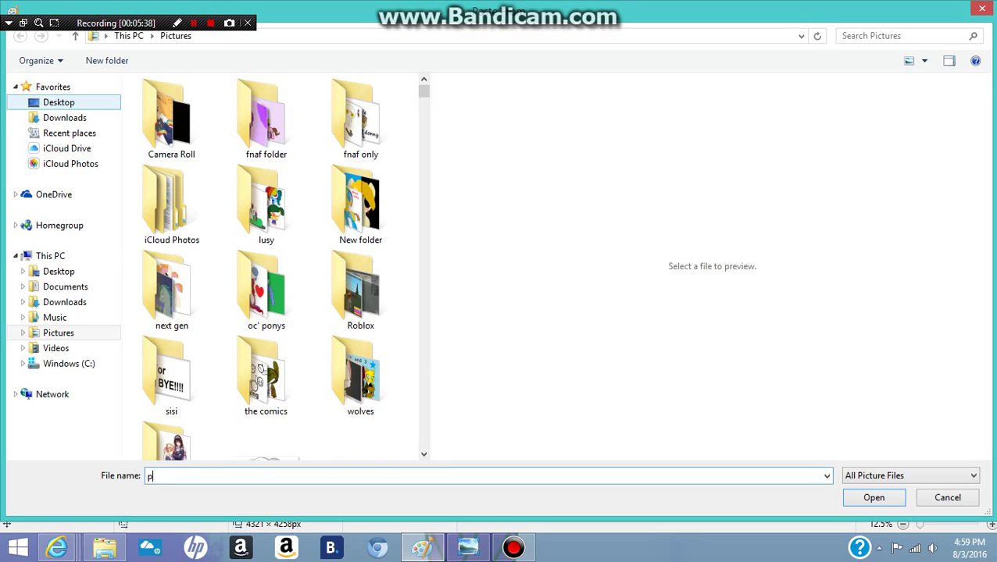
text(r)
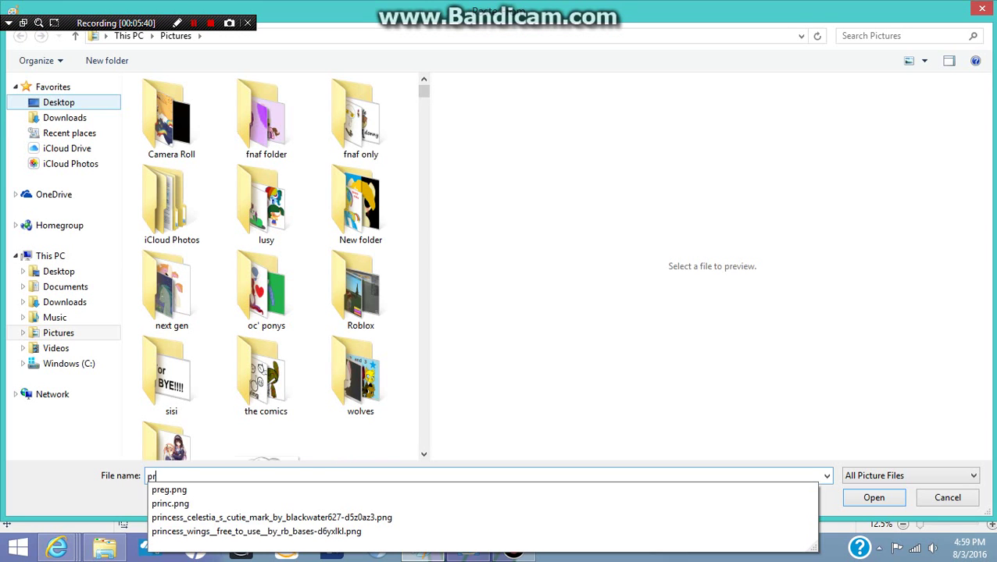
key(Down)
key(Down)
key(Down)
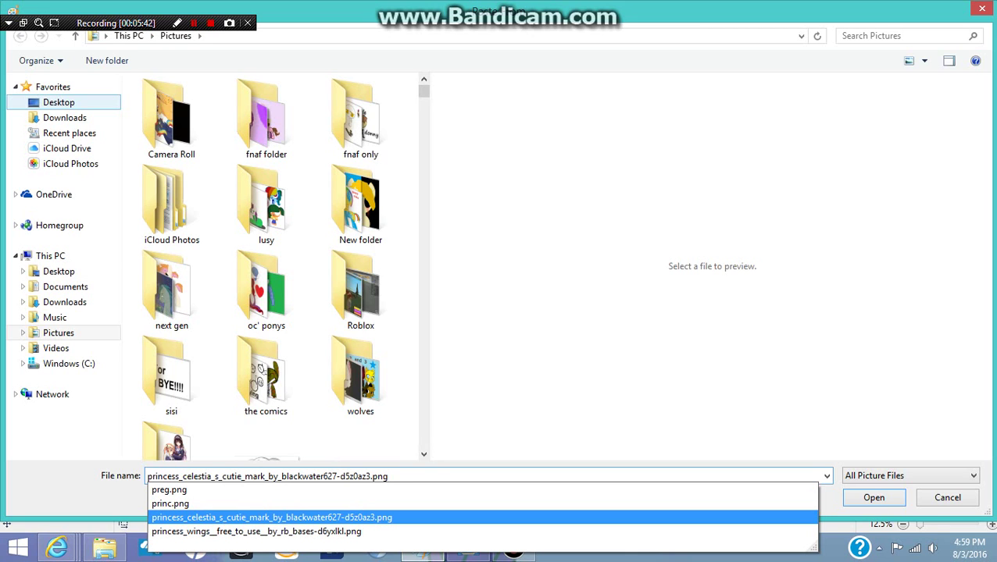
key(Return)
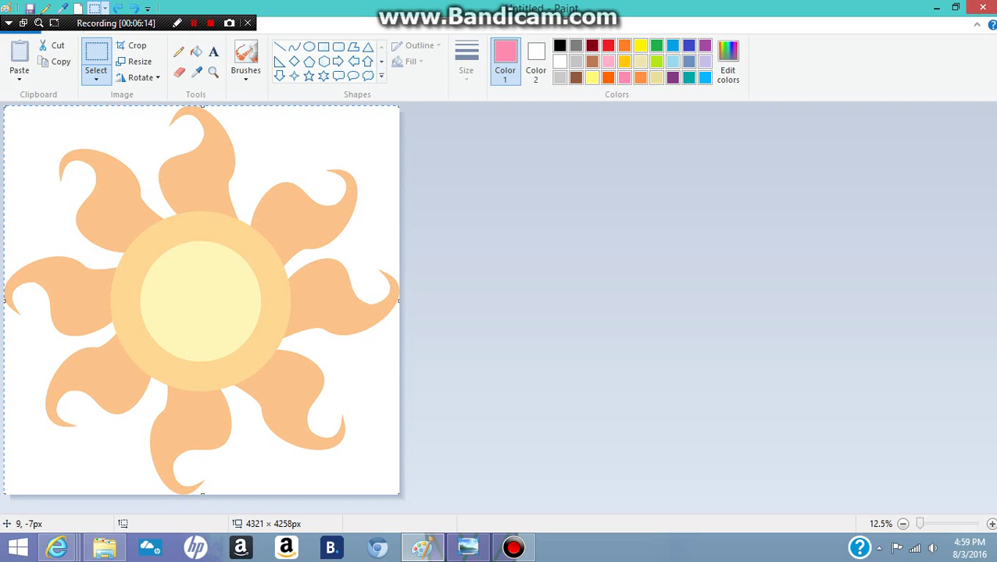
- Shrink the pasted sun to about 952 × 912 px and move it up closer to the pony
key(ctrl+a)
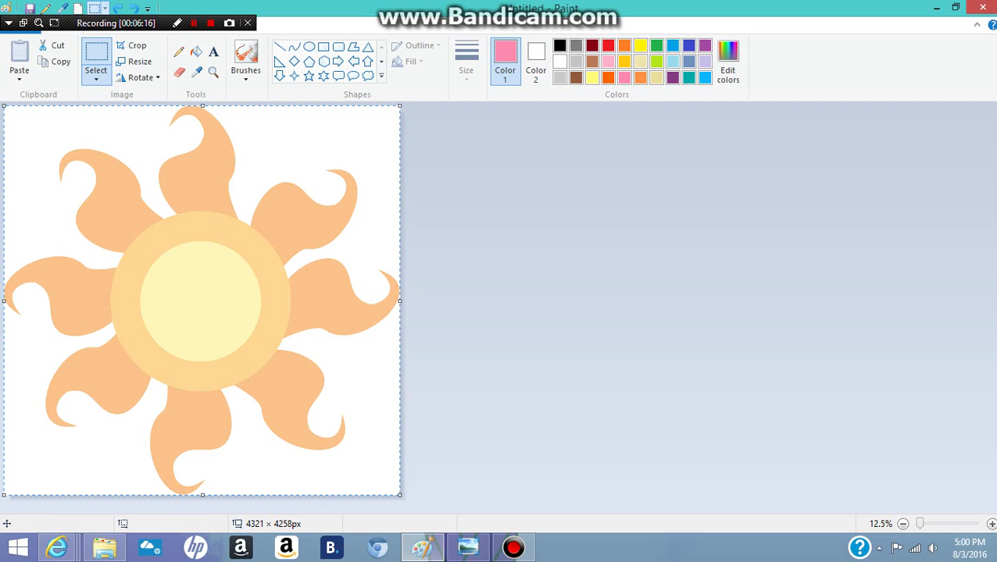
mouse_move(399, 494)
mouse_down()
mouse_move(26, 129)
mouse_move(84, 240)
mouse_move(141, 305)
mouse_move(241, 352)
mouse_move(313, 412)
mouse_up()
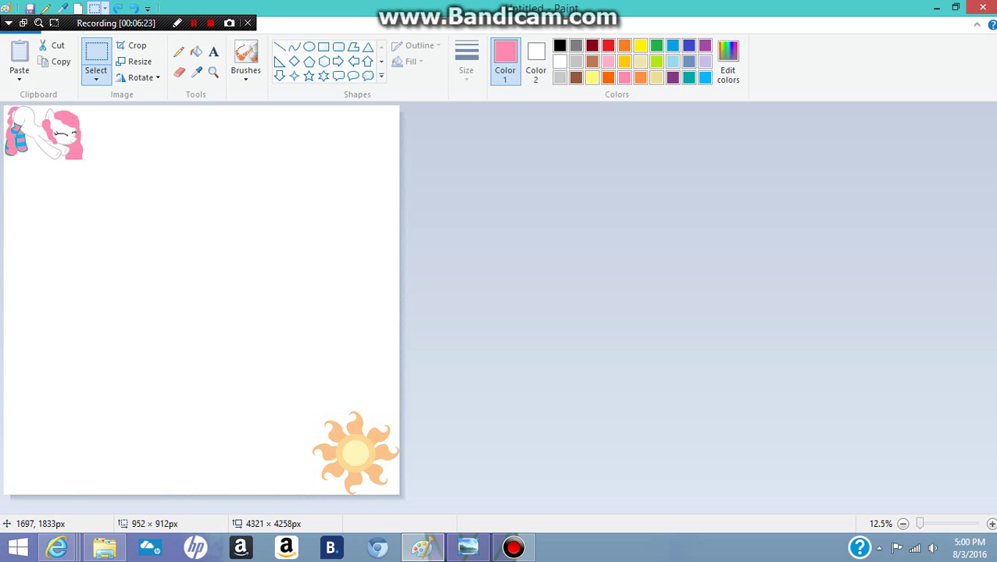
mouse_move(395, 481)
mouse_down()
mouse_move(176, 283)
mouse_move(134, 232)
mouse_move(172, 273)
mouse_up()
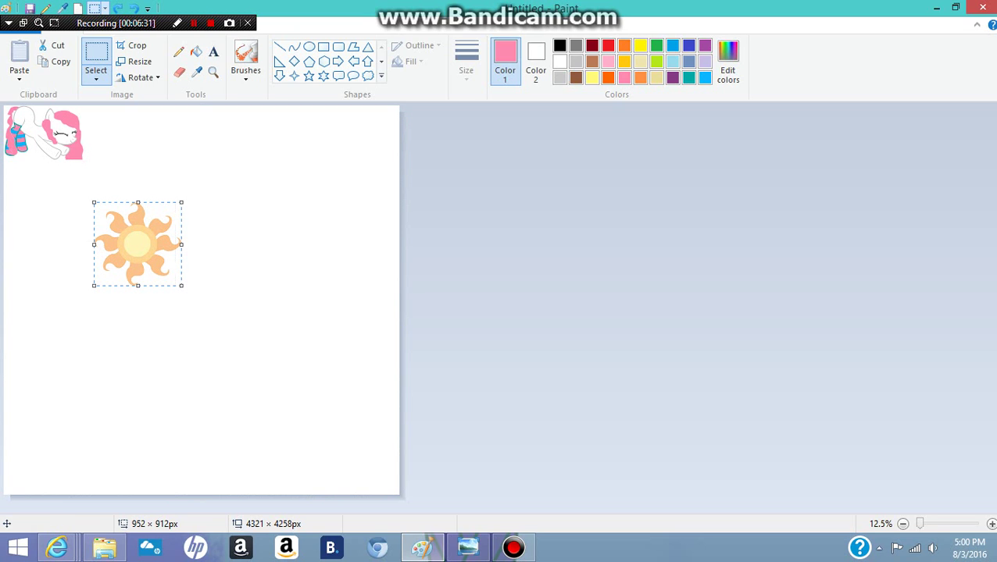
- Shrink the sun further to about 264 × 216 px, place it just below the pony and deselect it
drag(181, 203, 137, 249)
drag(182, 203, 82, 212)
key(ctrl+z)
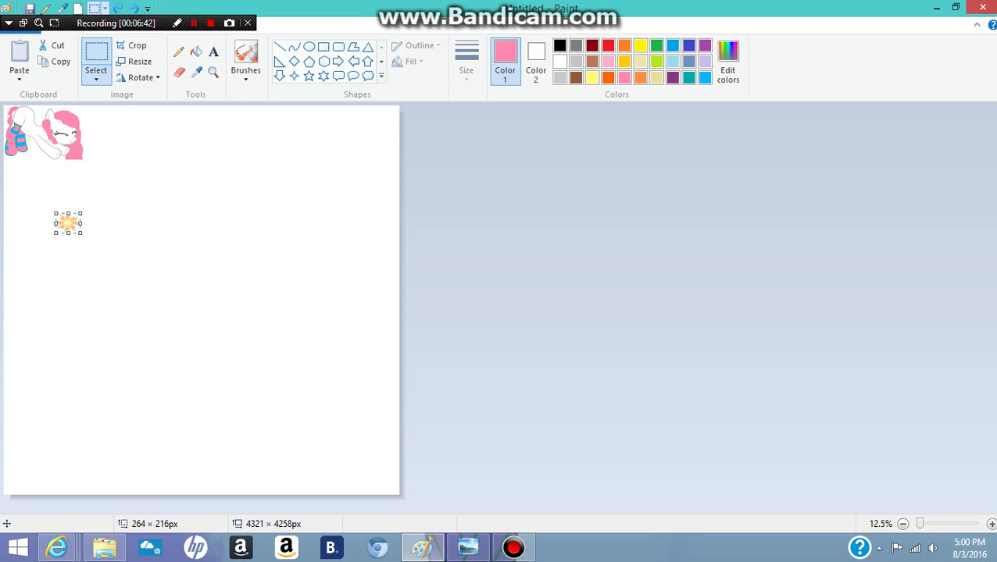
drag(69, 227, 47, 183)
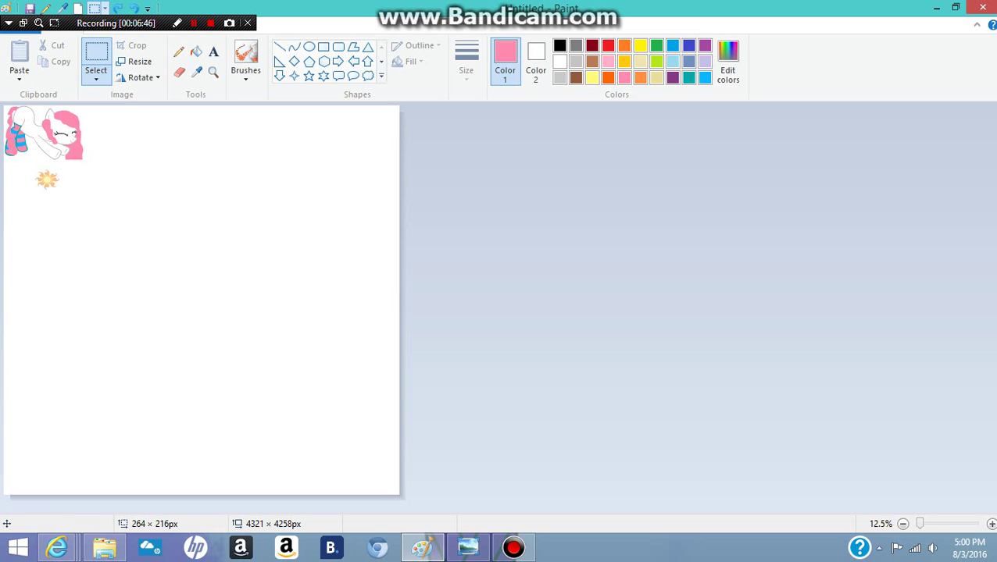
click(193, 324)
scroll(208, 394, up, 2)
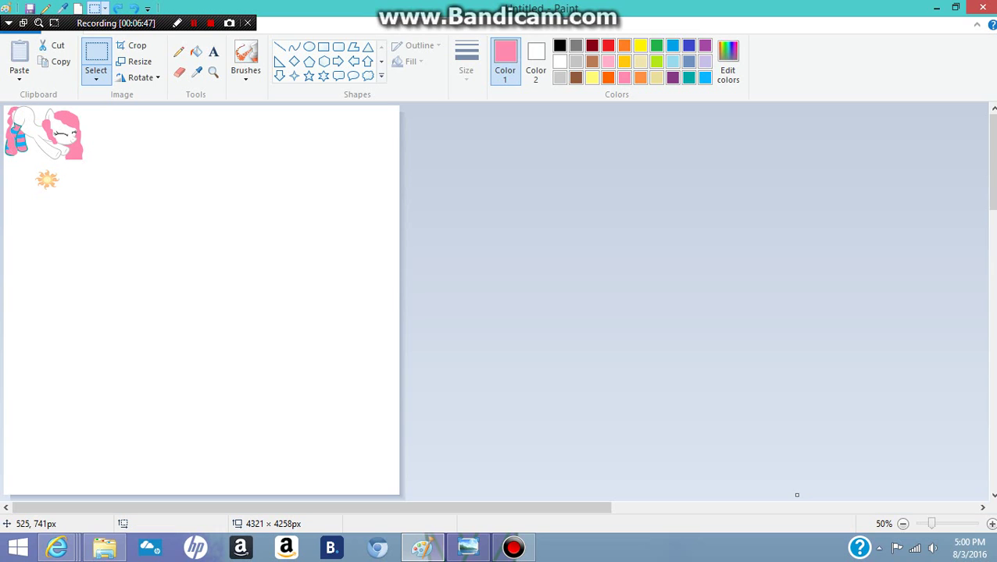
drag(244, 453, 87, 402)
click(298, 397)
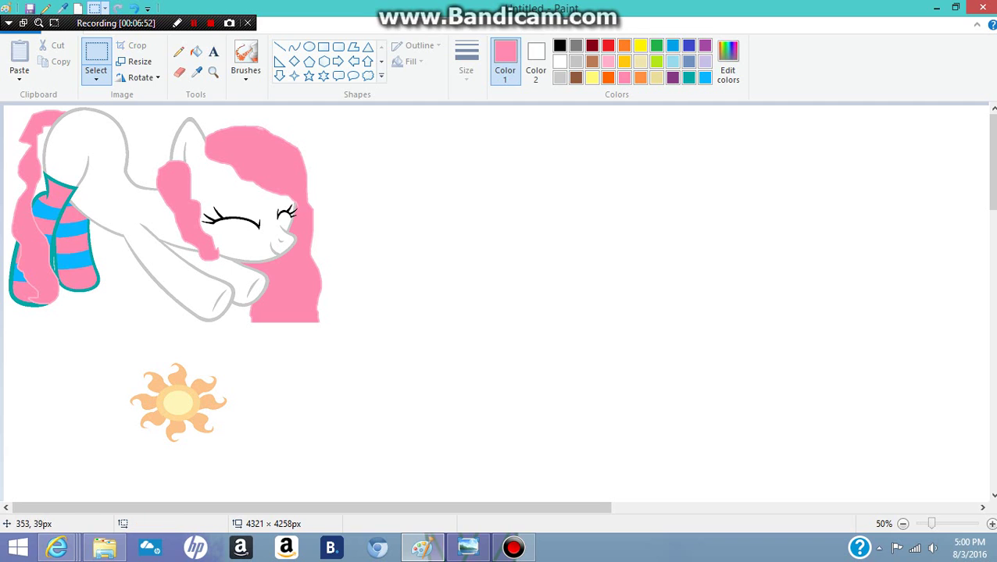
- Switch to free-form selection, try to outline and move the sun, and undo the displaced piece
click(96, 78)
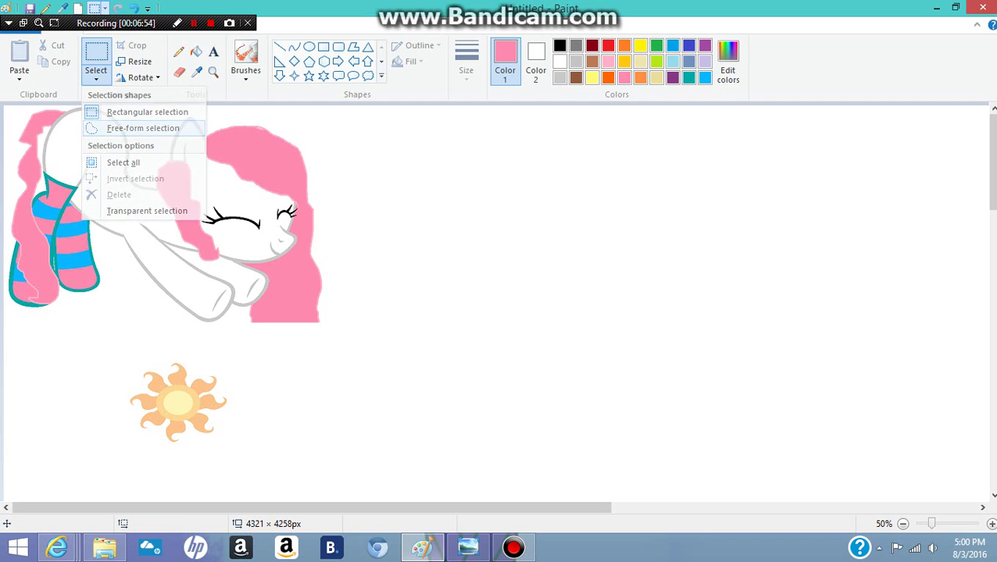
click(143, 128)
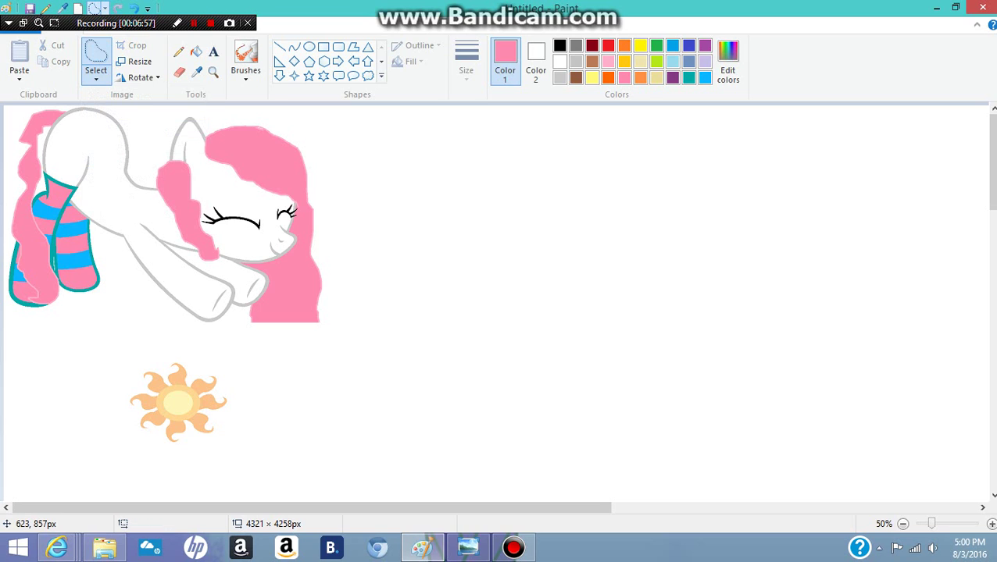
mouse_move(224, 406)
mouse_down()
mouse_move(189, 463)
mouse_move(109, 421)
mouse_up()
drag(168, 445, 207, 372)
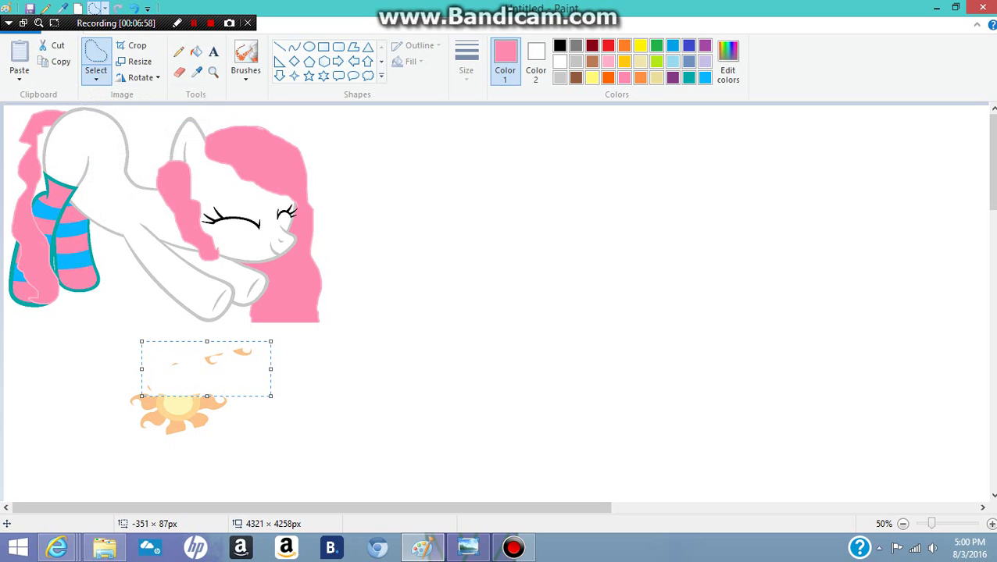
key(ctrl+z)
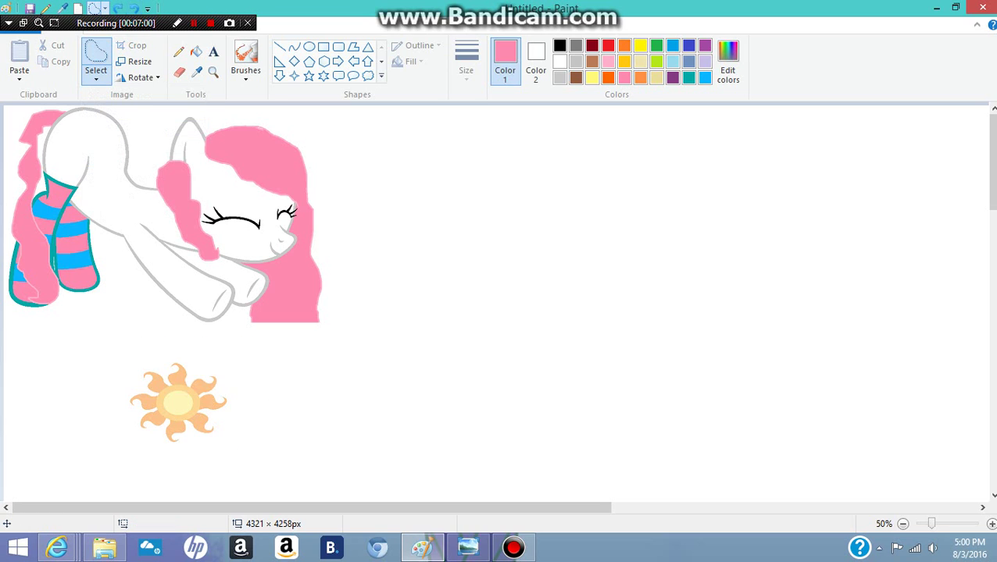
- Select the sun with a free-form outline, shrink the selection to about 250 × 182 px and move it onto the pony's flank
mouse_move(245, 393)
mouse_down()
mouse_move(247, 445)
mouse_move(138, 459)
mouse_move(106, 384)
mouse_move(133, 349)
mouse_move(203, 346)
mouse_move(254, 411)
mouse_move(254, 460)
mouse_up()
drag(180, 351, 183, 360)
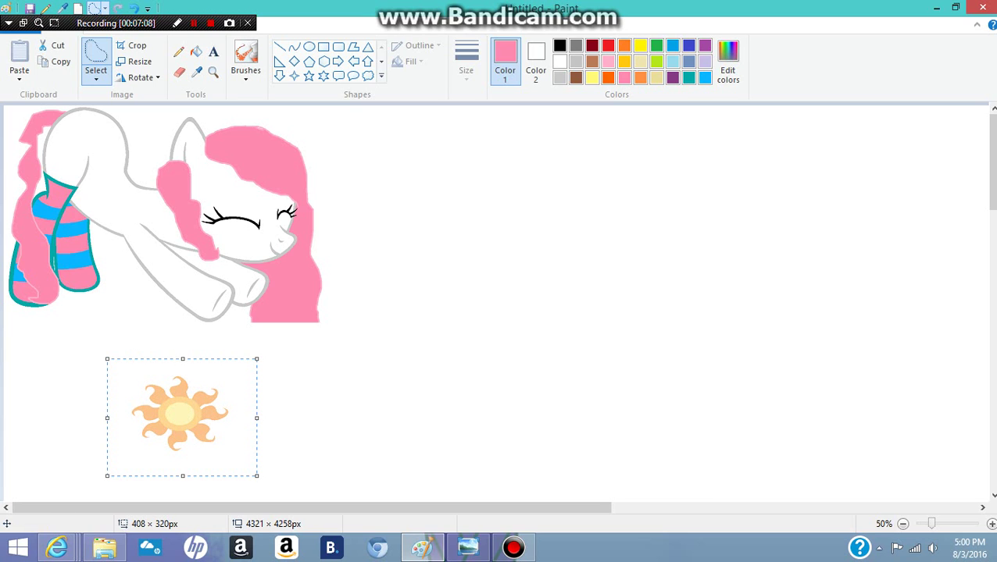
drag(256, 360, 199, 410)
drag(160, 444, 97, 138)
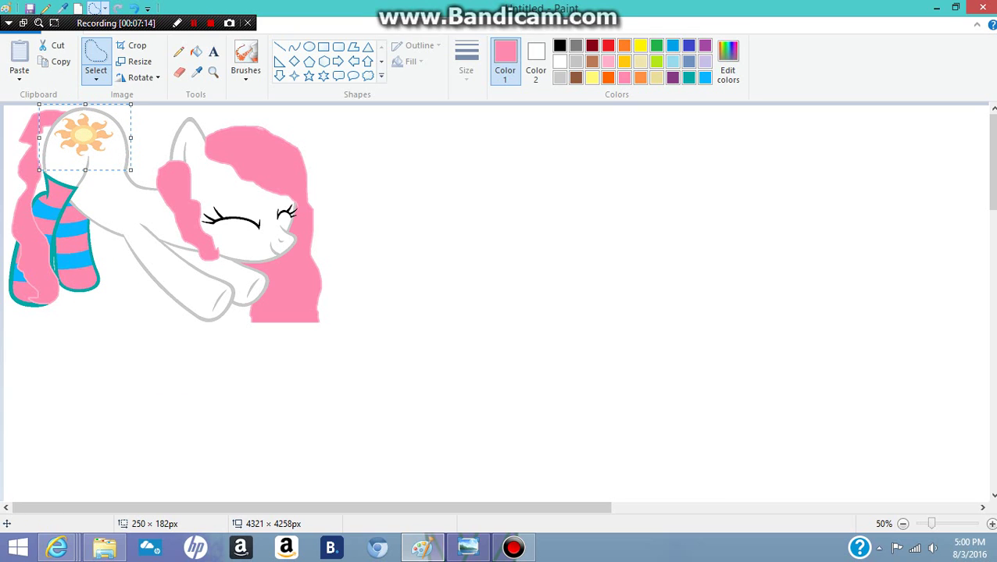
- Shrink the sun further into a small cutie mark on the upper part of the pony's flank and deselect it
drag(85, 104, 71, 136)
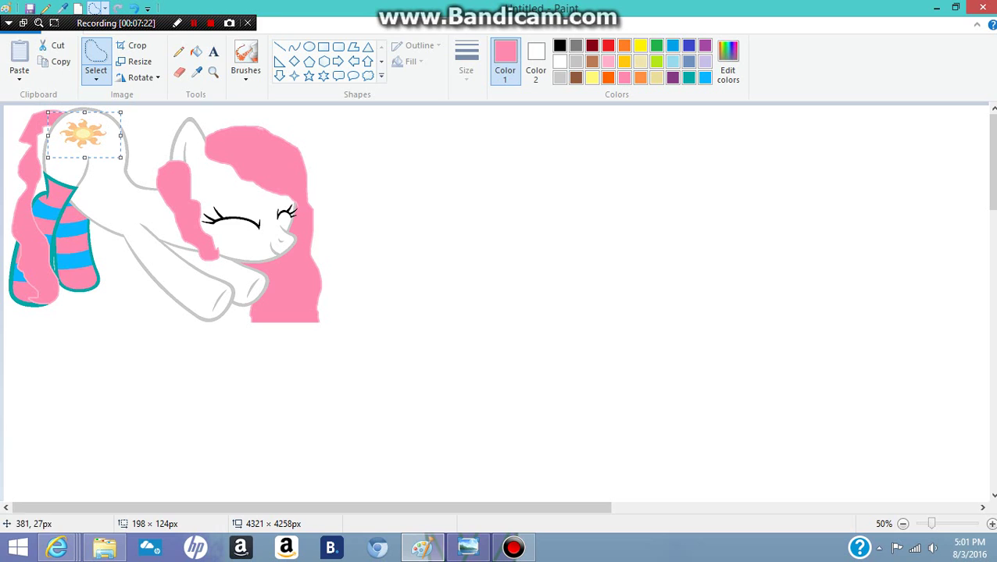
drag(121, 112, 93, 128)
click(219, 126)
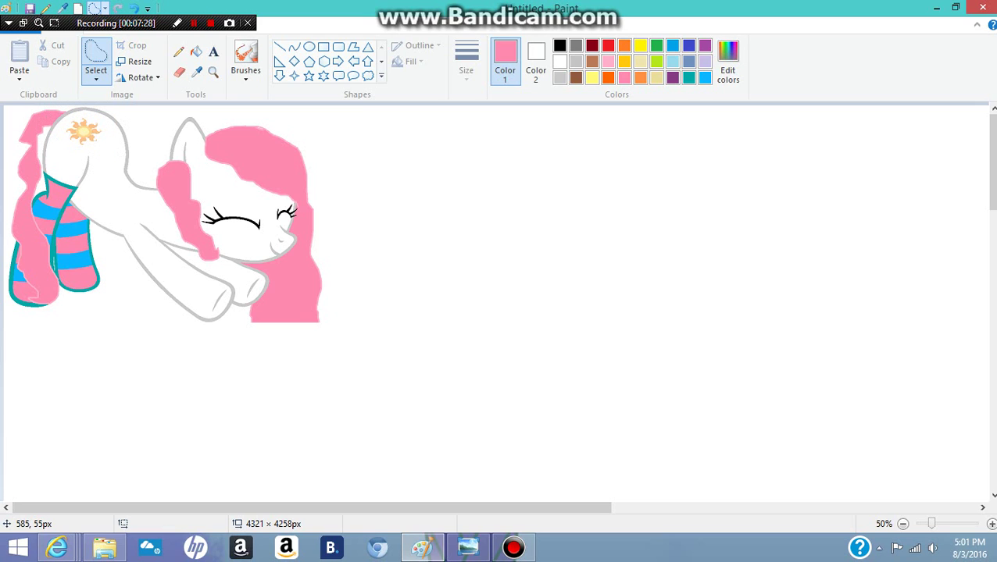
- Reduce the canvas to about 896 × 576 px so it fits closely around the pony
scroll(333, 234, down, 1)
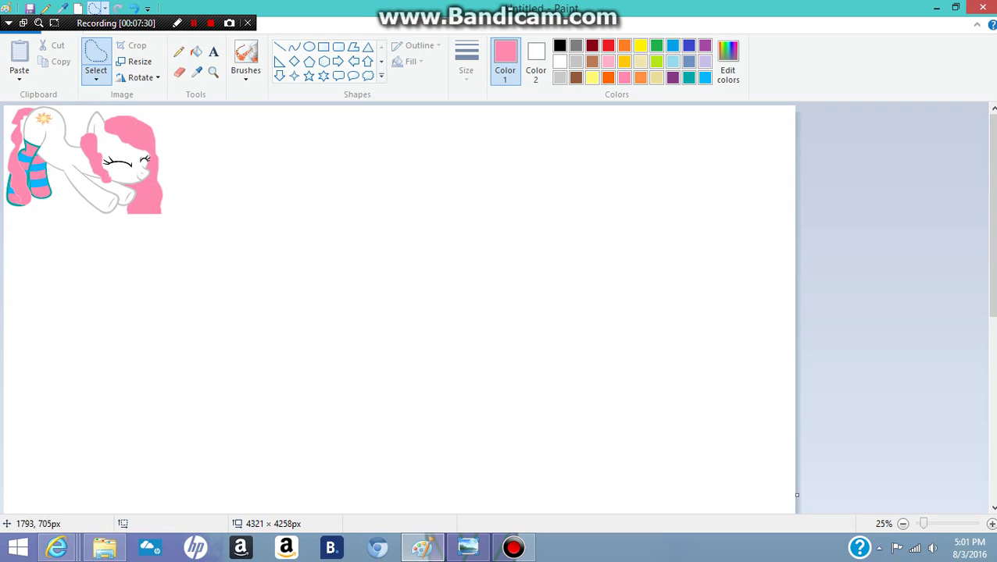
drag(797, 495, 167, 494)
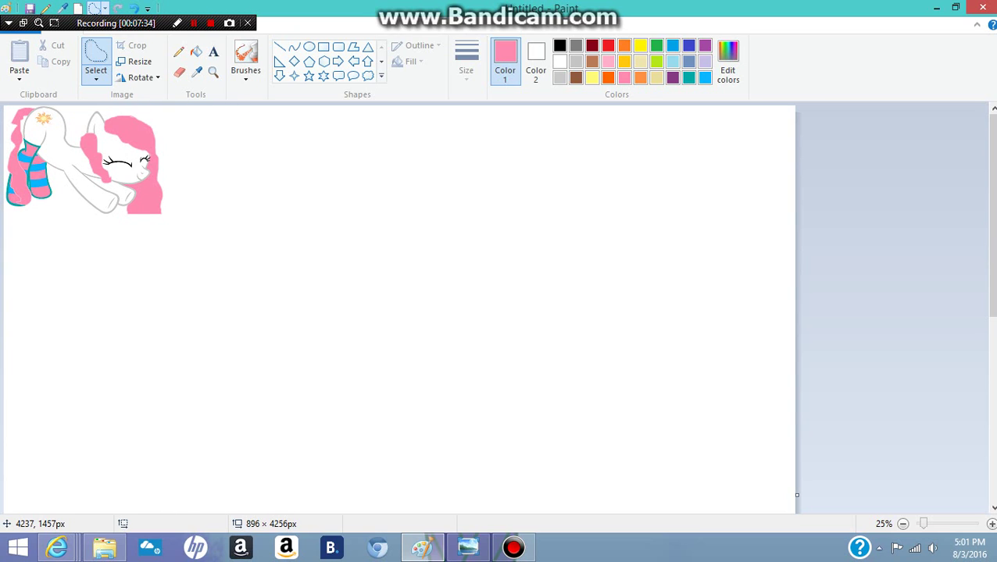
scroll(167, 495, down, 1)
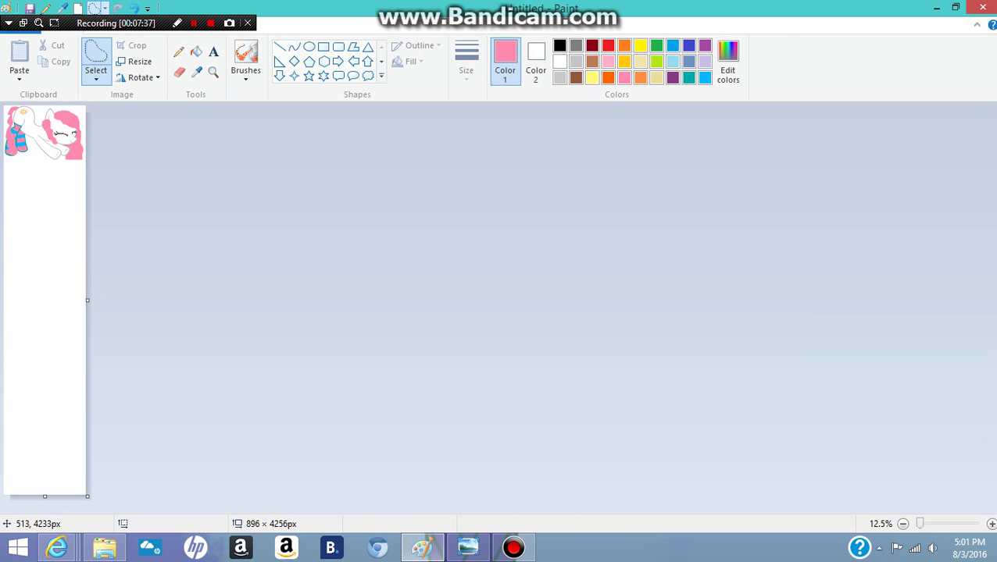
drag(44, 496, 44, 159)
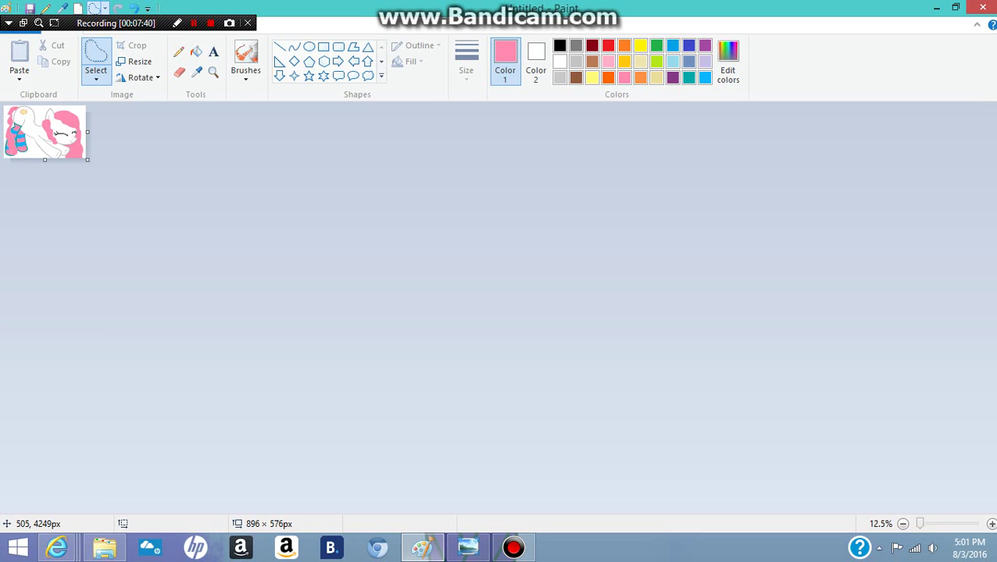
- Display the finished pony drawing in full screen to examine it
scroll(53, 516, up, 2)
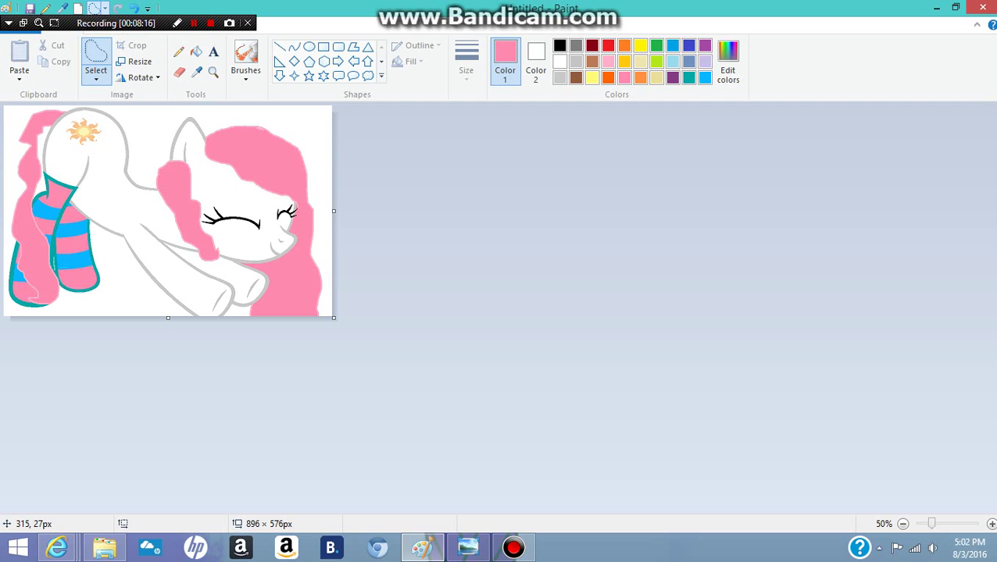
scroll(127, 67, down, 1)
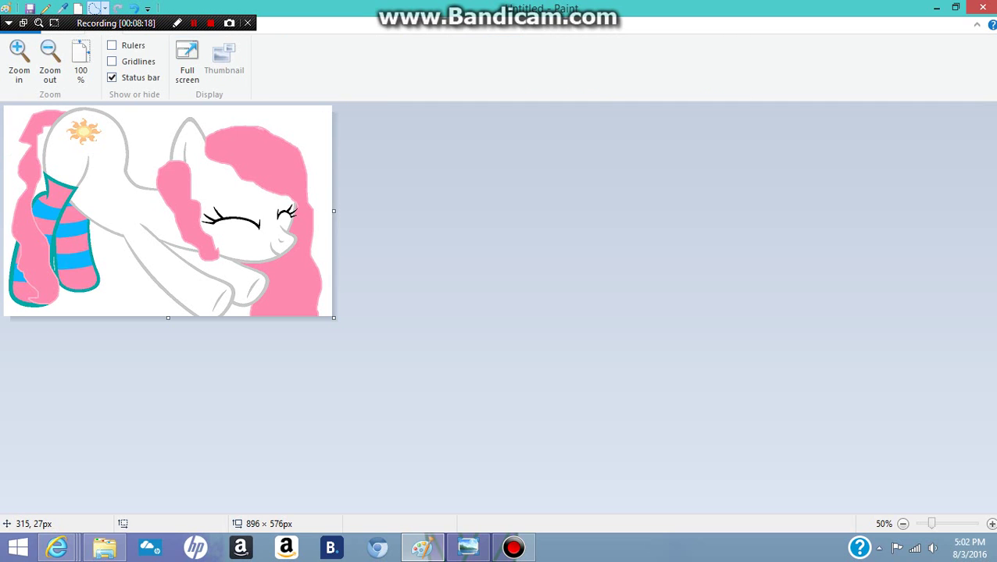
click(187, 62)
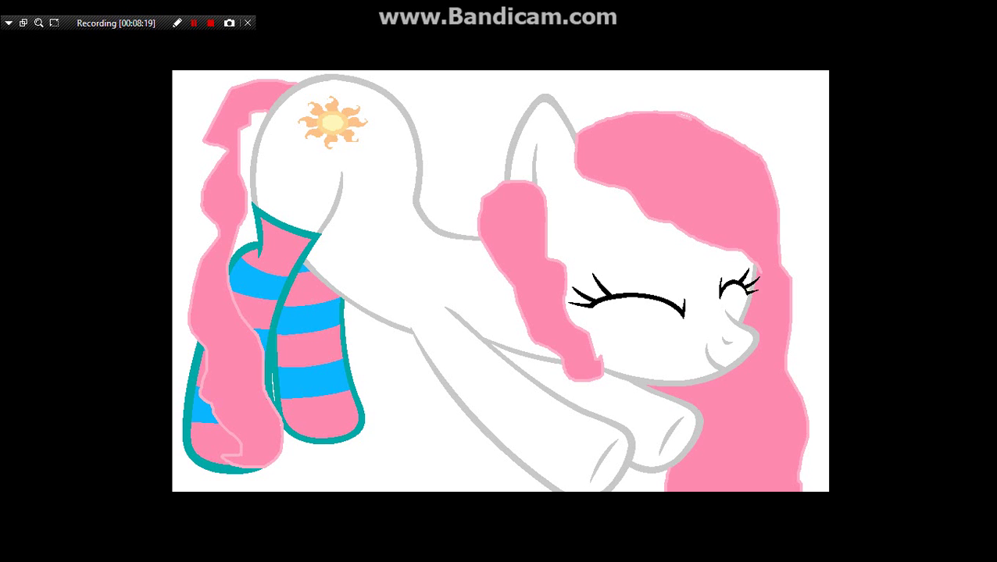